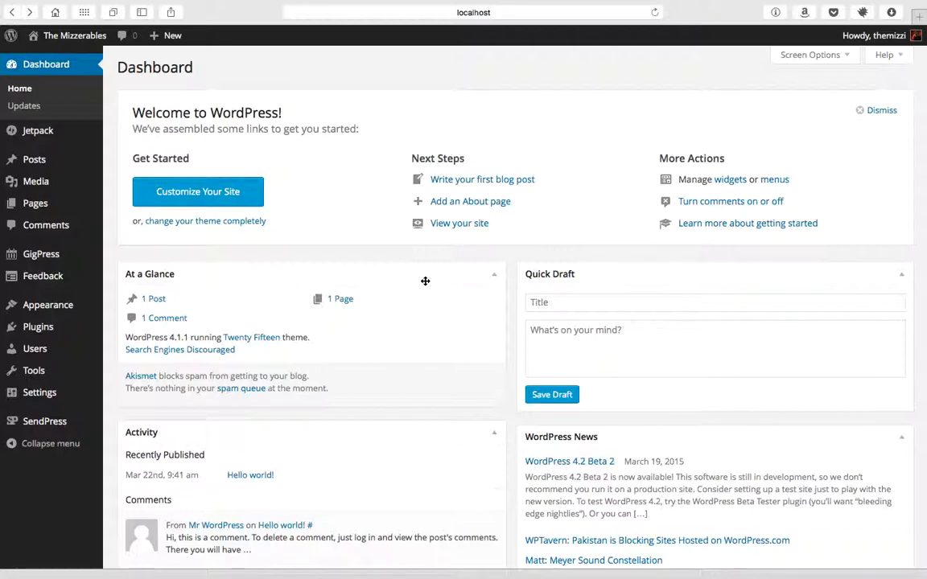
Step: Start adding a new GigPress show and set its date to May 16 with a start time of 08:00 PM
{"action": "mouse_move", "coordinate": [38, 254]}
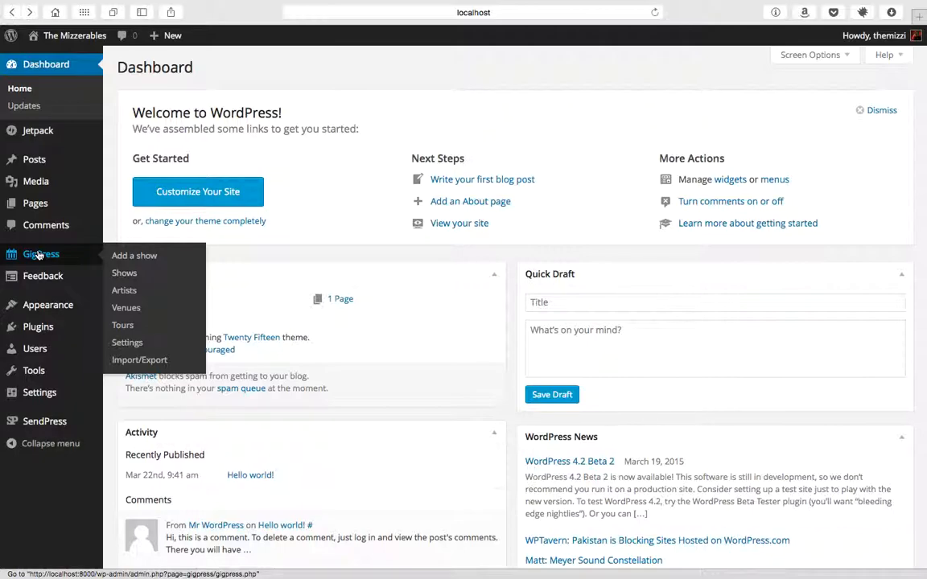
{"action": "left_click", "coordinate": [124, 257]}
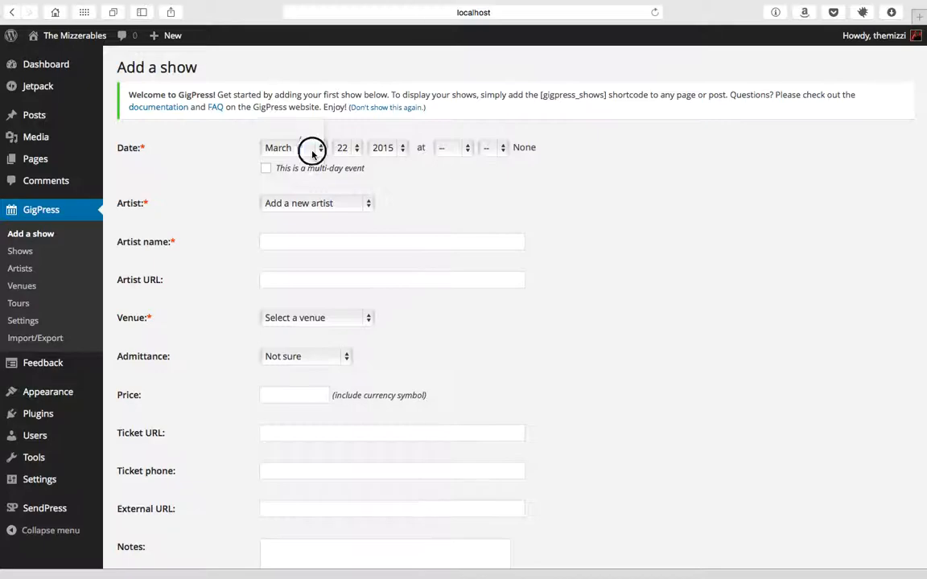
{"action": "left_click", "coordinate": [312, 153]}
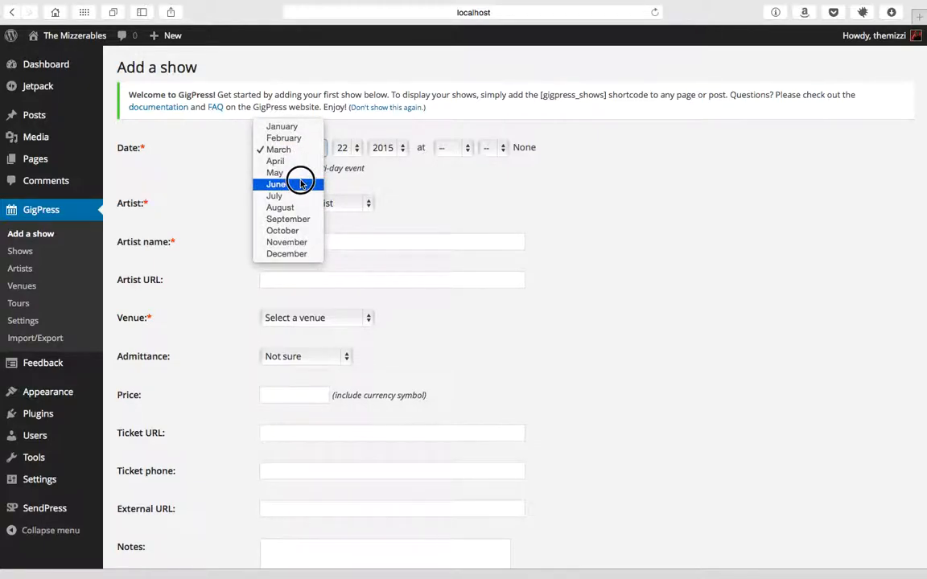
{"action": "left_click", "coordinate": [299, 173]}
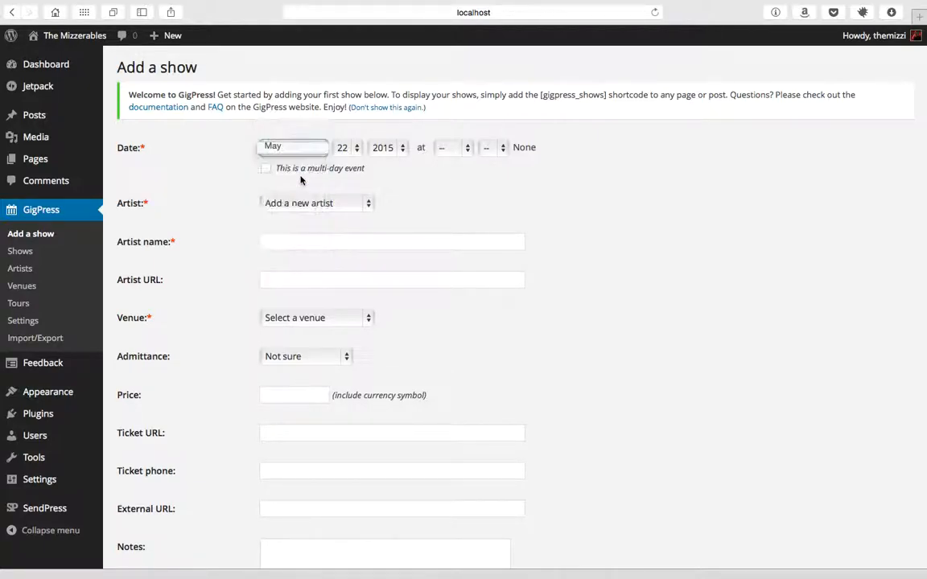
{"action": "left_click", "coordinate": [344, 148]}
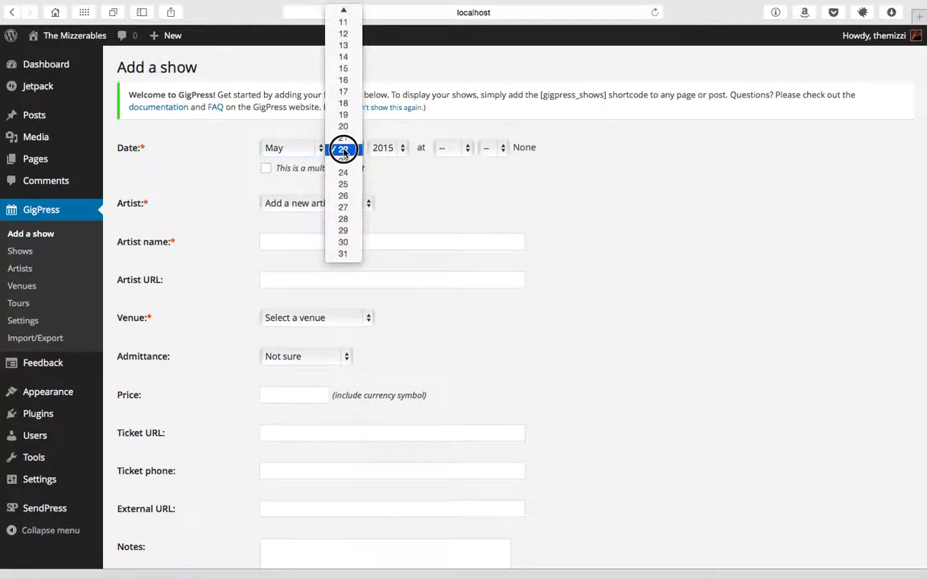
{"action": "left_click", "coordinate": [344, 81]}
{"action": "left_click", "coordinate": [462, 148]}
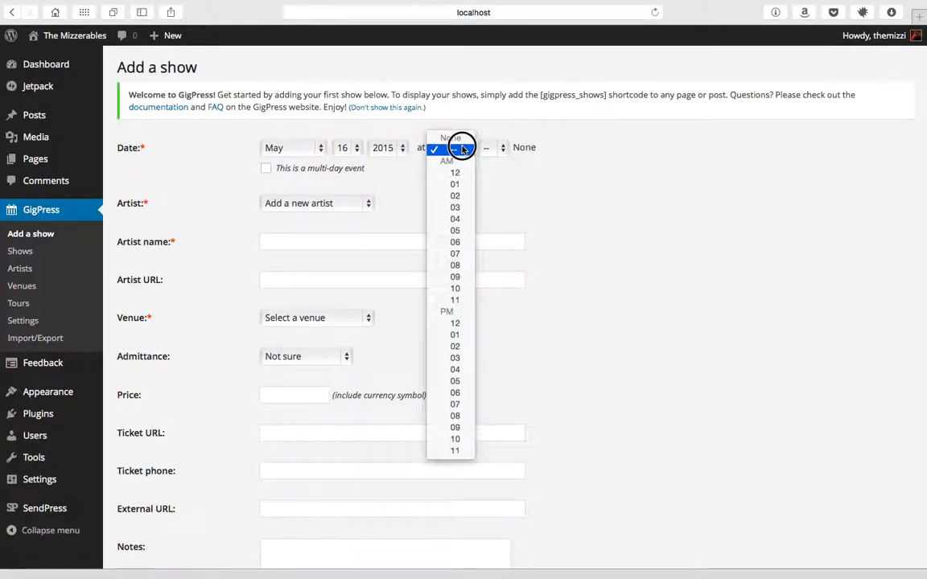
{"action": "left_click", "coordinate": [456, 416]}
{"action": "left_click", "coordinate": [490, 148]}
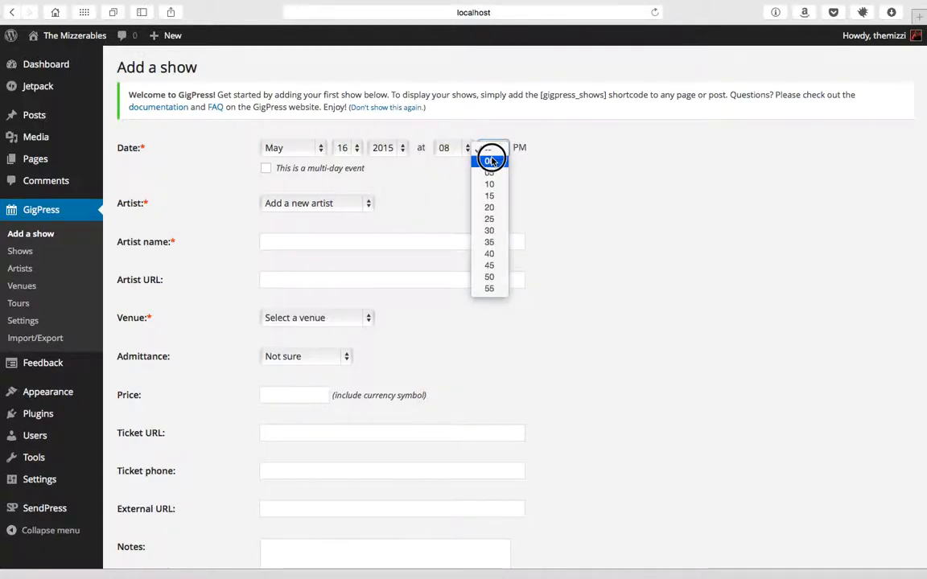
{"action": "left_click", "coordinate": [489, 160]}
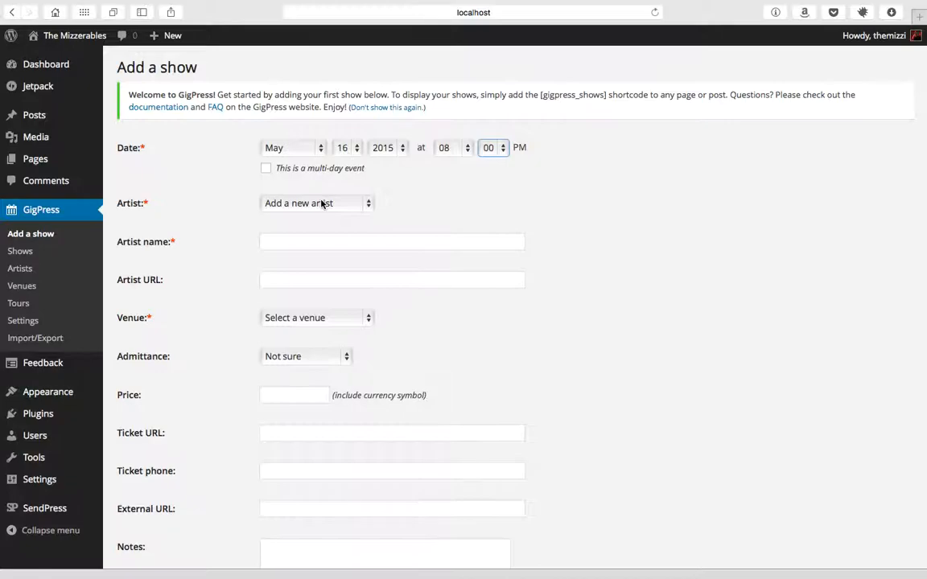
{"action": "left_click", "coordinate": [317, 241]}
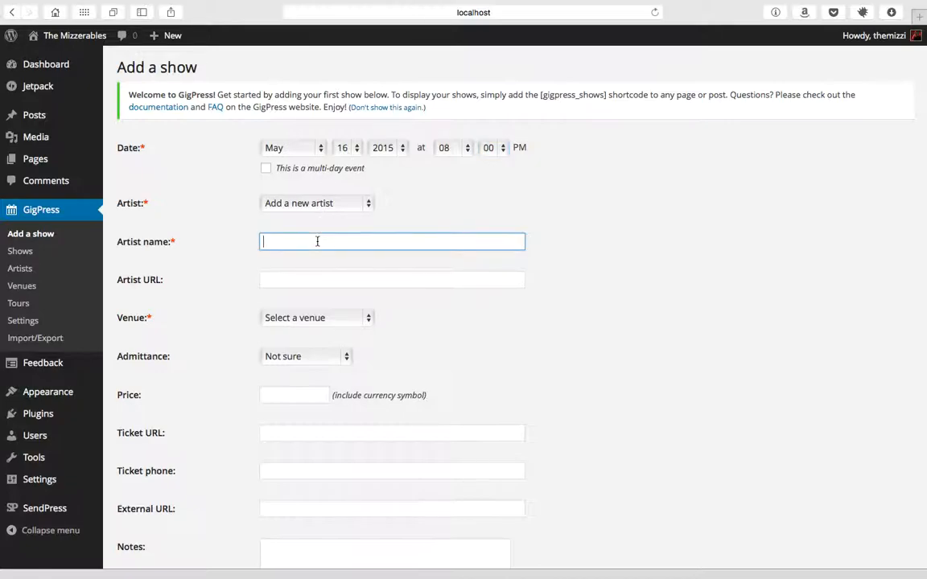
{"action": "type", "text": "The Mizzerables"}
{"action": "key", "text": "Tab"}
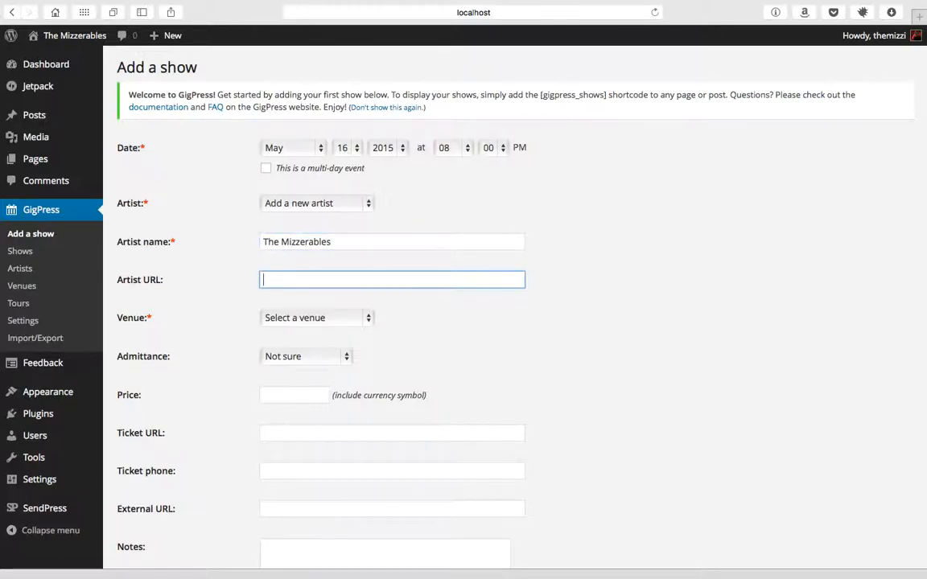
{"action": "type", "text": "http://themizzerables.com"}
{"action": "key", "text": "Tab"}
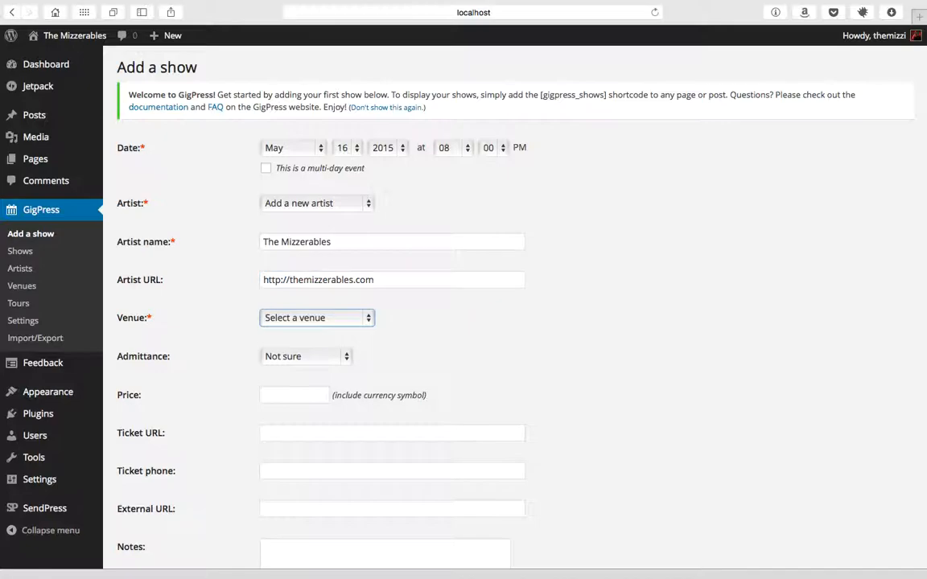
Step: Choose to add a new venue for the show and name it Some Club
{"action": "left_click", "coordinate": [295, 319]}
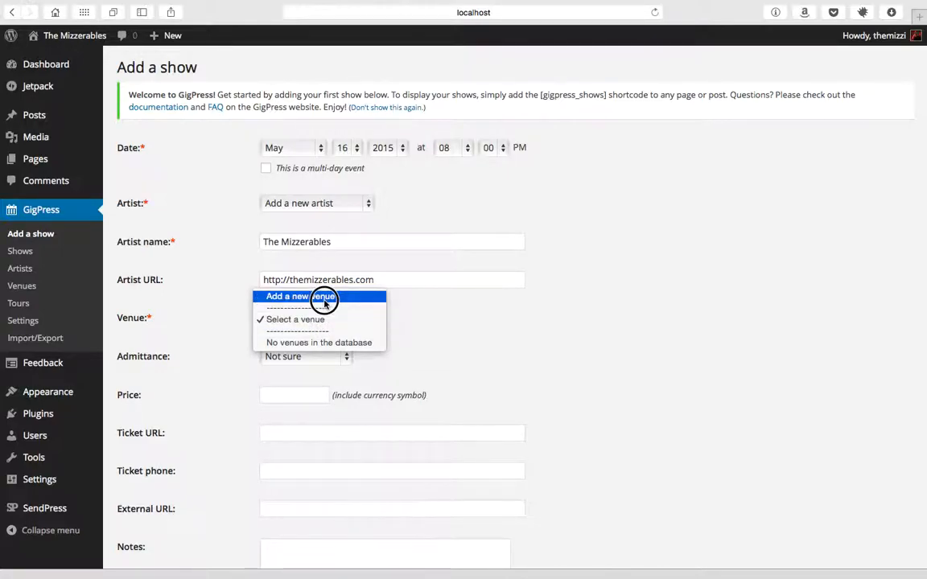
{"action": "left_click", "coordinate": [324, 299]}
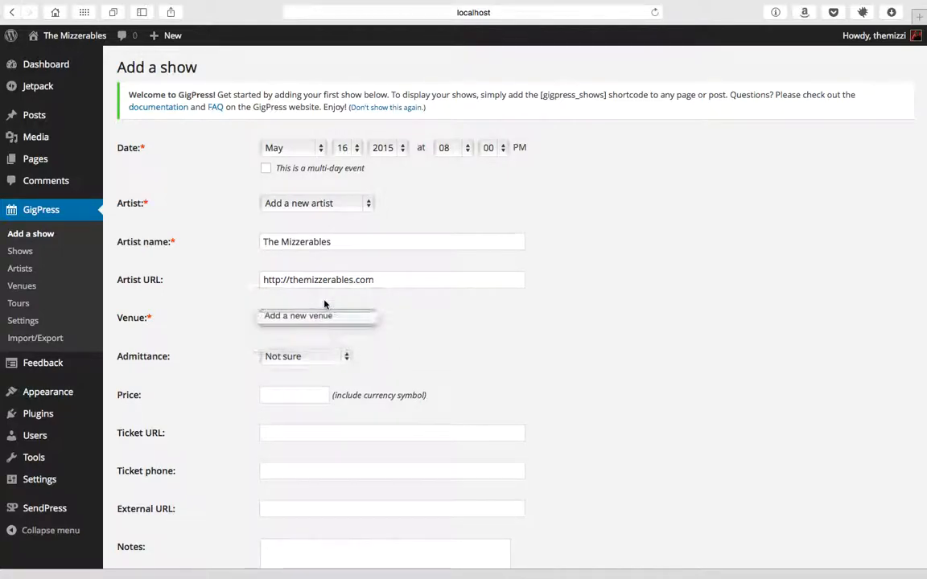
{"action": "left_click", "coordinate": [308, 359]}
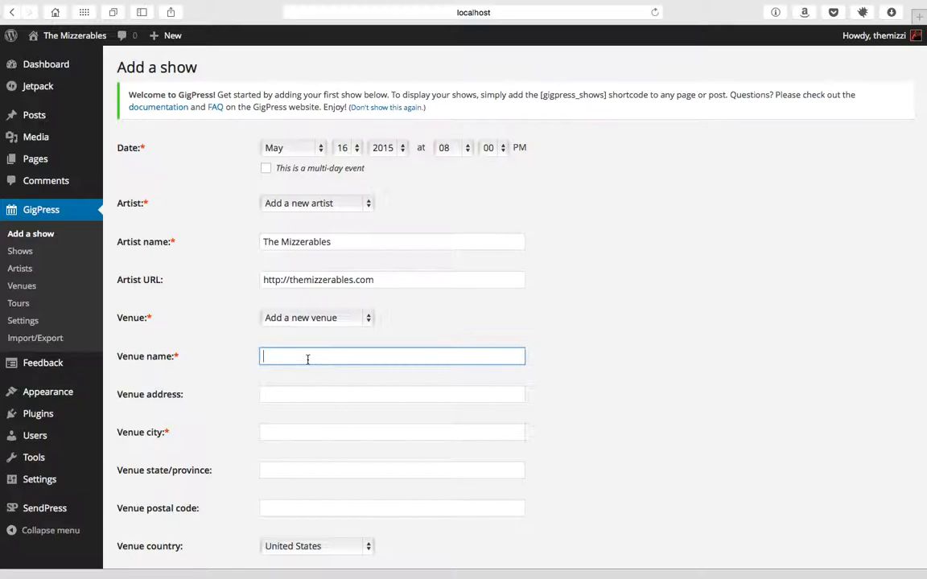
{"action": "type", "text": "Some Club"}
{"action": "key", "text": "Tab"}
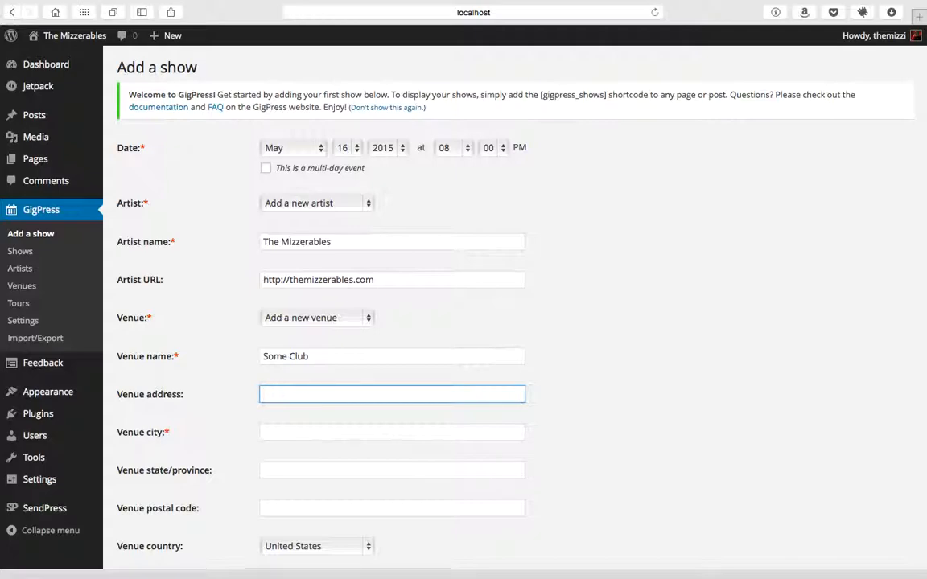
Step: Fill in the venue's street address and postal code, with Chicago as the city and IL as the state
{"action": "type", "text": "123 W Deaborn St"}
{"action": "key", "text": "Tab"}
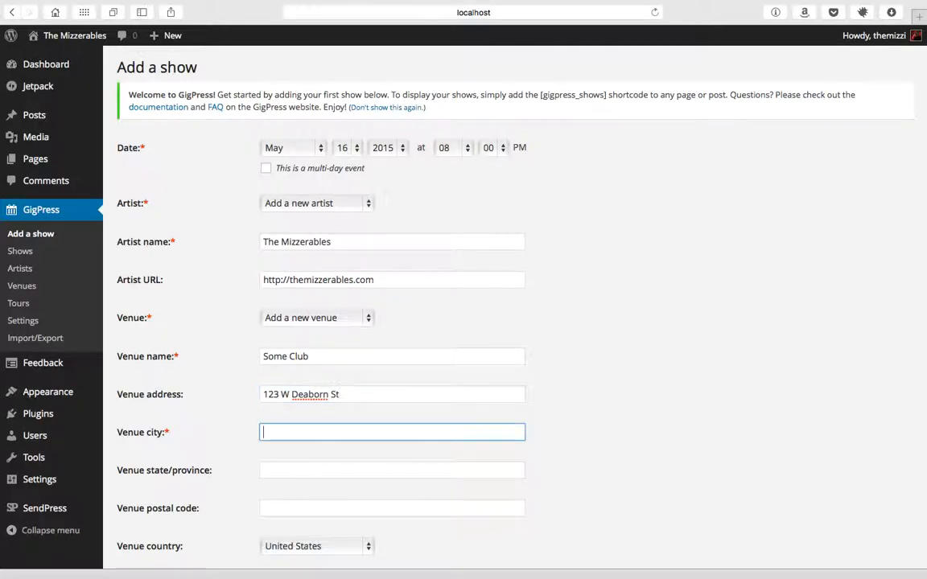
{"action": "type", "text": "Chicago"}
{"action": "key", "text": "Tab"}
{"action": "type", "text": "IL"}
{"action": "key", "text": "Tab"}
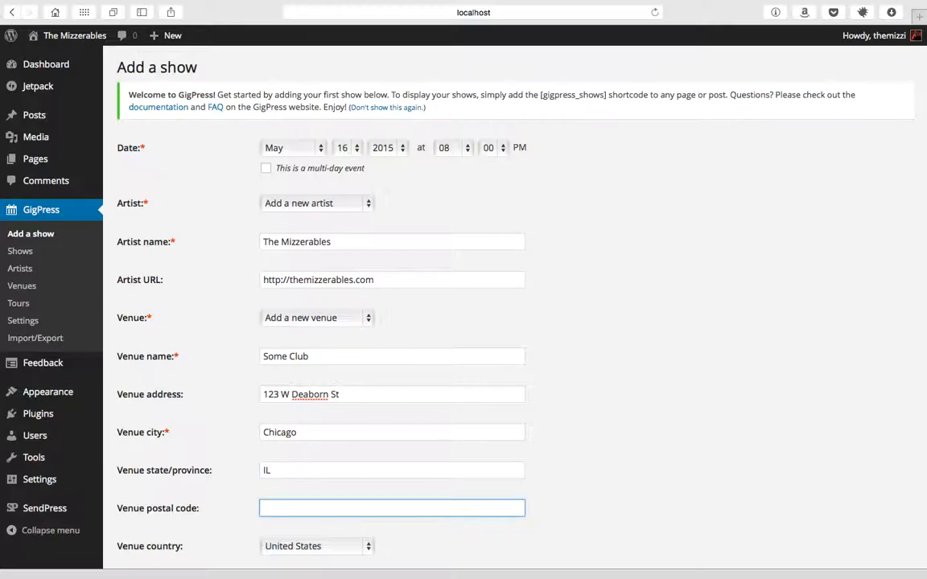
{"action": "type", "text": "606"}
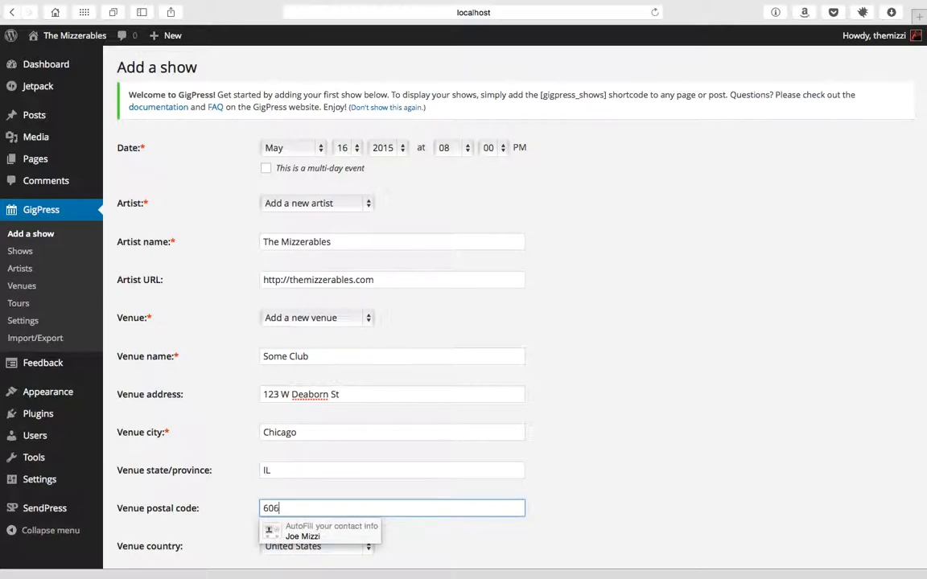
{"action": "type", "text": "12"}
{"action": "key", "text": "Tab"}
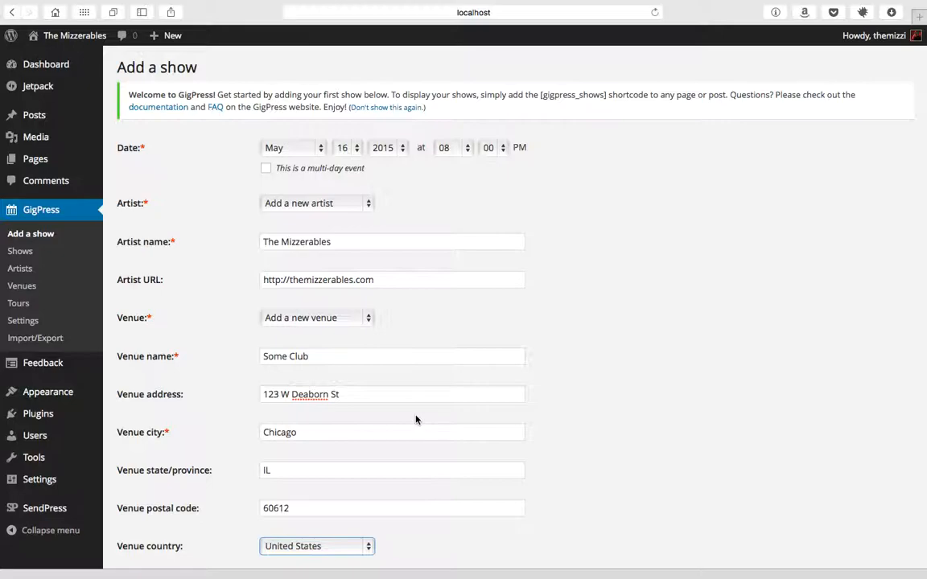
{"action": "scroll", "coordinate": [416, 420], "scroll_direction": "down", "scroll_amount": 2}
{"action": "scroll", "coordinate": [415, 420], "scroll_direction": "down", "scroll_amount": 5}
{"action": "left_click", "coordinate": [316, 330]}
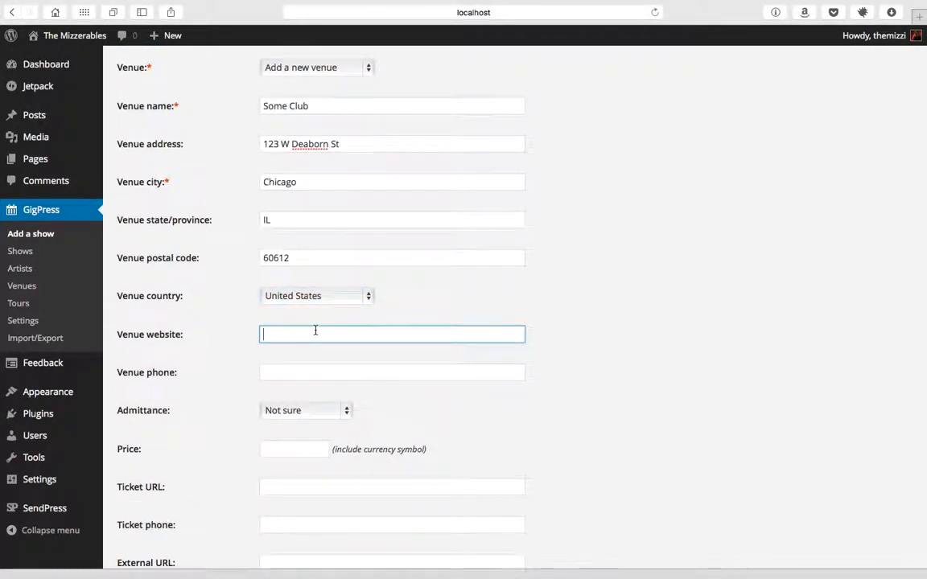
{"action": "type", "text": "http"}
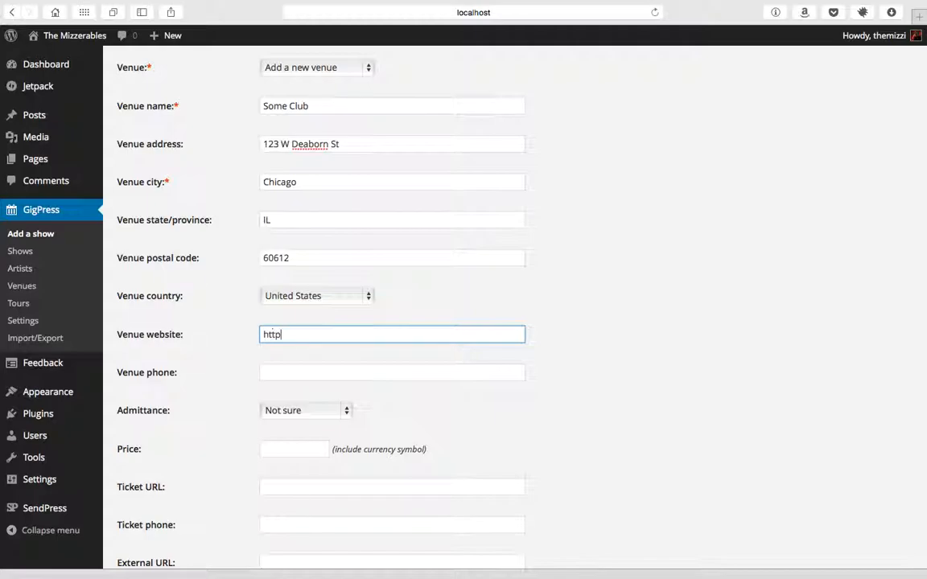
{"action": "type", "text": "://somevenu"}
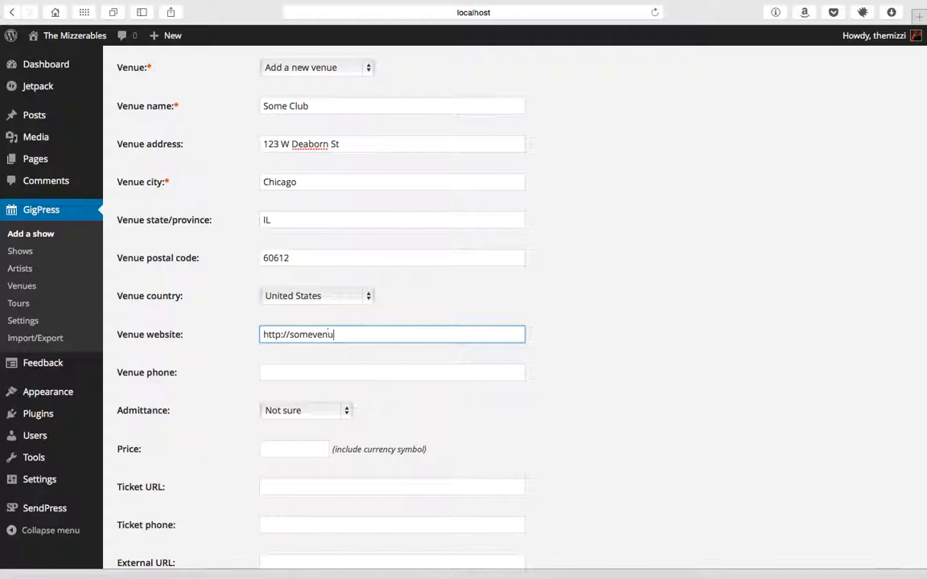
{"action": "type", "text": "e.com"}
{"action": "key", "text": "Tab"}
{"action": "type", "text": "3125551212"}
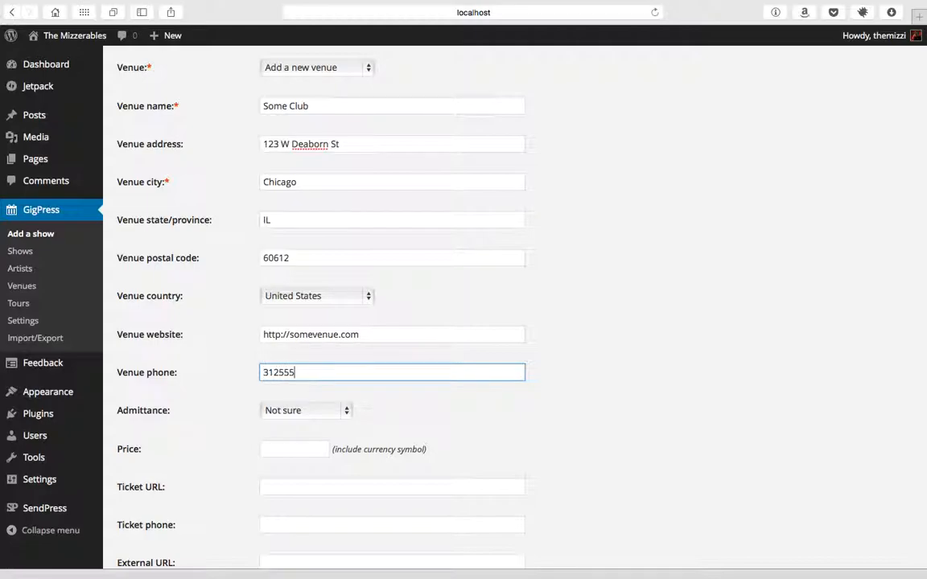
{"action": "key", "text": "Tab"}
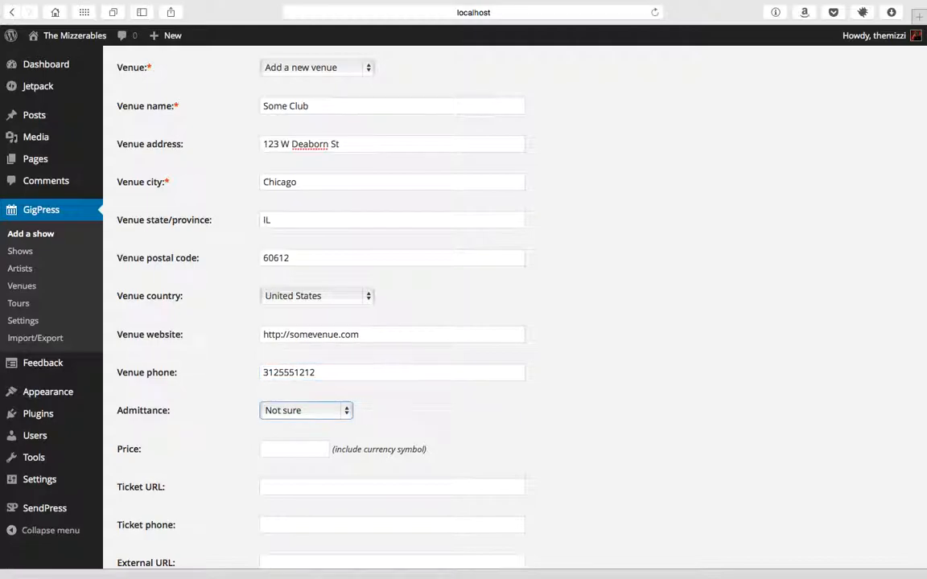
{"action": "left_click", "coordinate": [279, 410]}
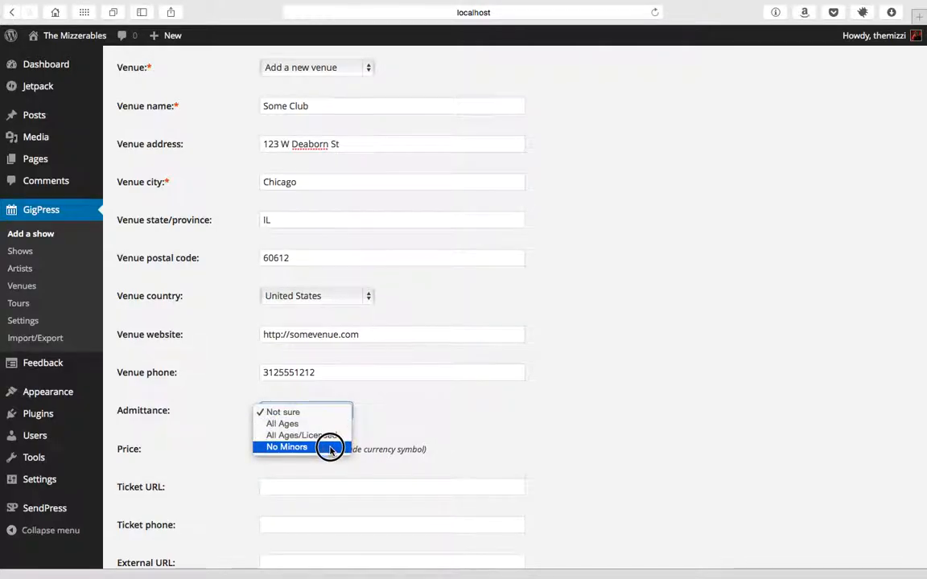
{"action": "left_click", "coordinate": [395, 426]}
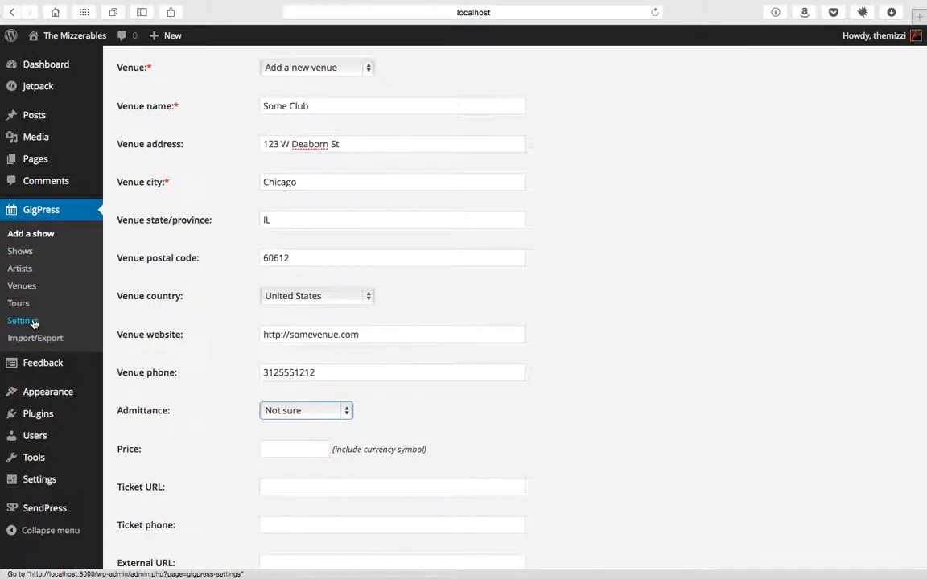
{"action": "left_click", "coordinate": [317, 411]}
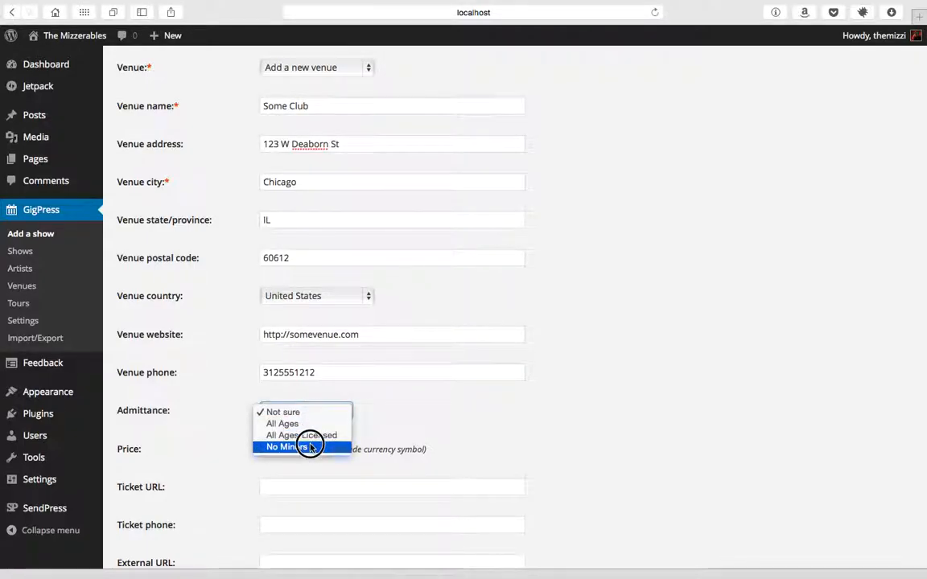
{"action": "left_click", "coordinate": [405, 414]}
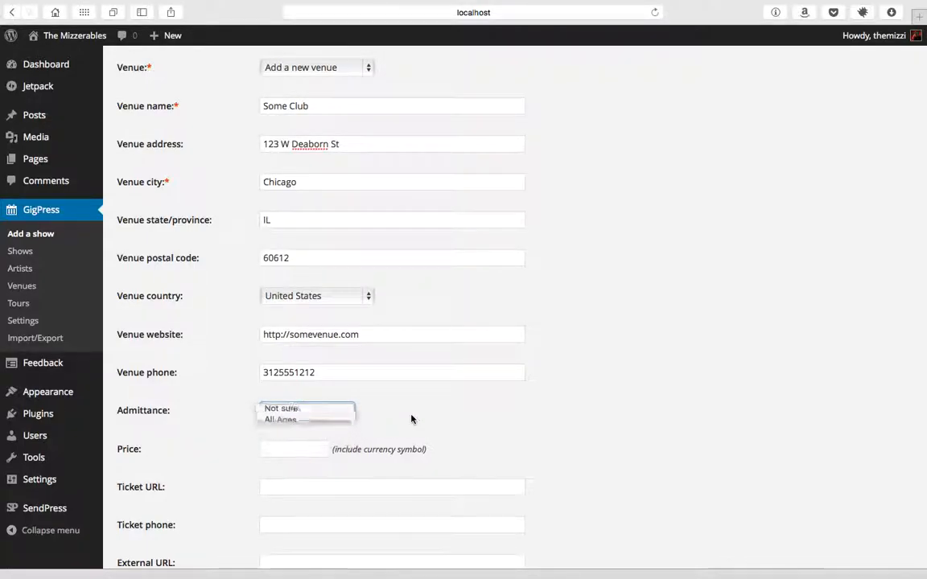
Step: Set the show's admittance to No Minors and its price to $8
{"action": "left_click_drag", "start_coordinate": [330, 412], "coordinate": [320, 446]}
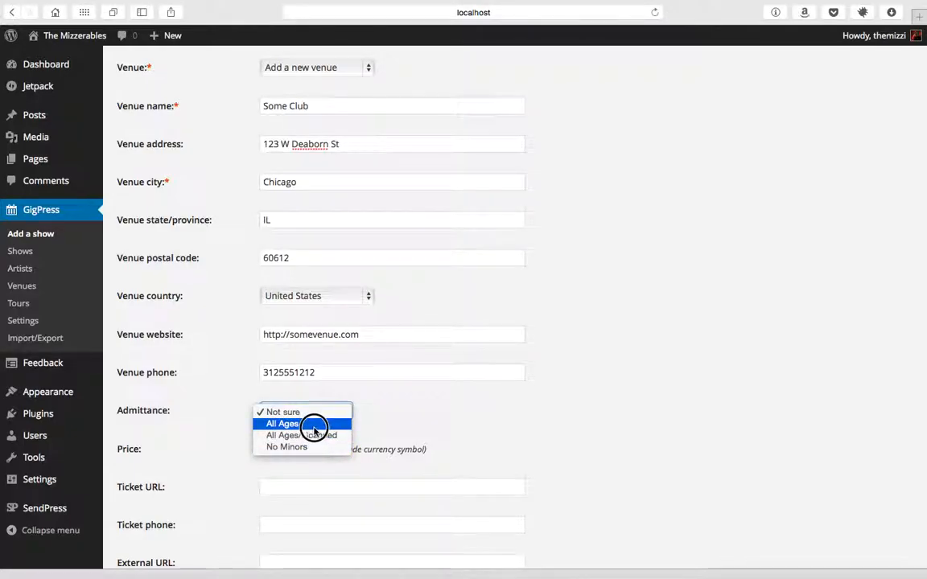
{"action": "left_click", "coordinate": [310, 447]}
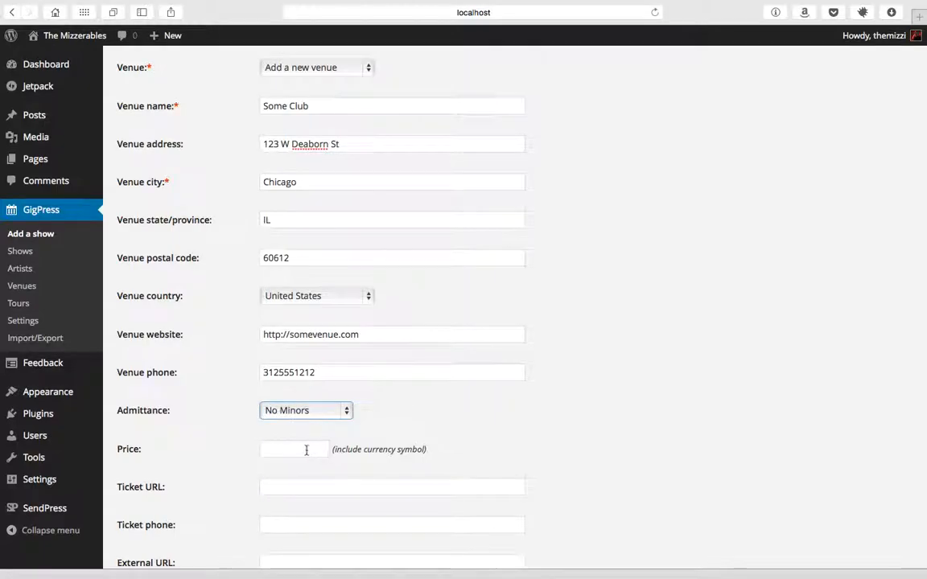
{"action": "left_click", "coordinate": [307, 449]}
{"action": "scroll", "coordinate": [511, 474], "scroll_direction": "down", "scroll_amount": 3}
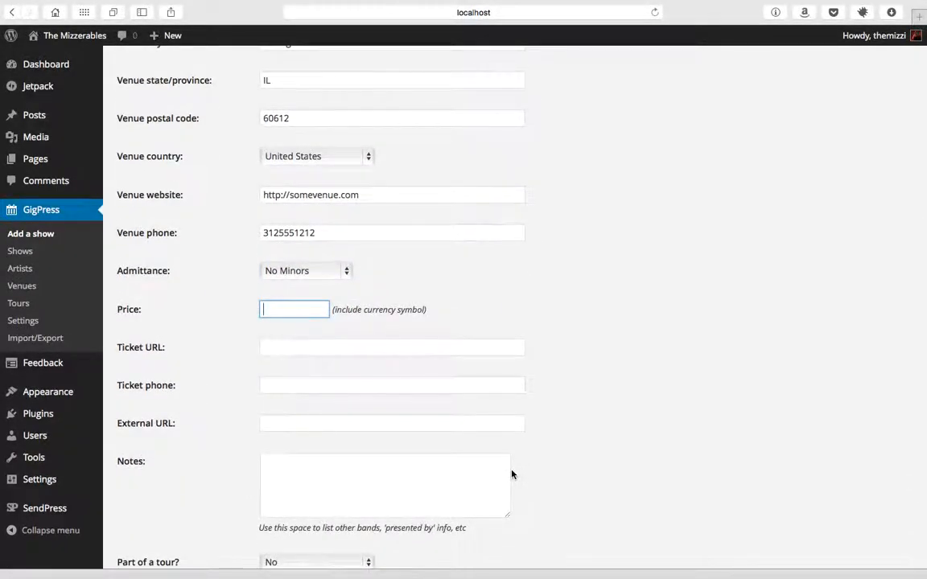
{"action": "type", "text": "$8"}
{"action": "key", "text": "Tab"}
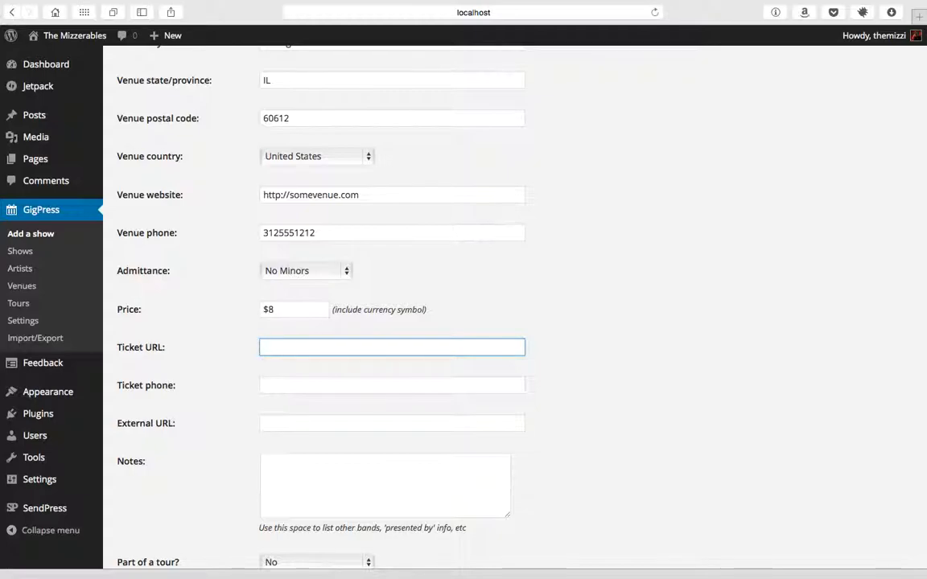
{"action": "type", "text": "http://ticketfly.com"}
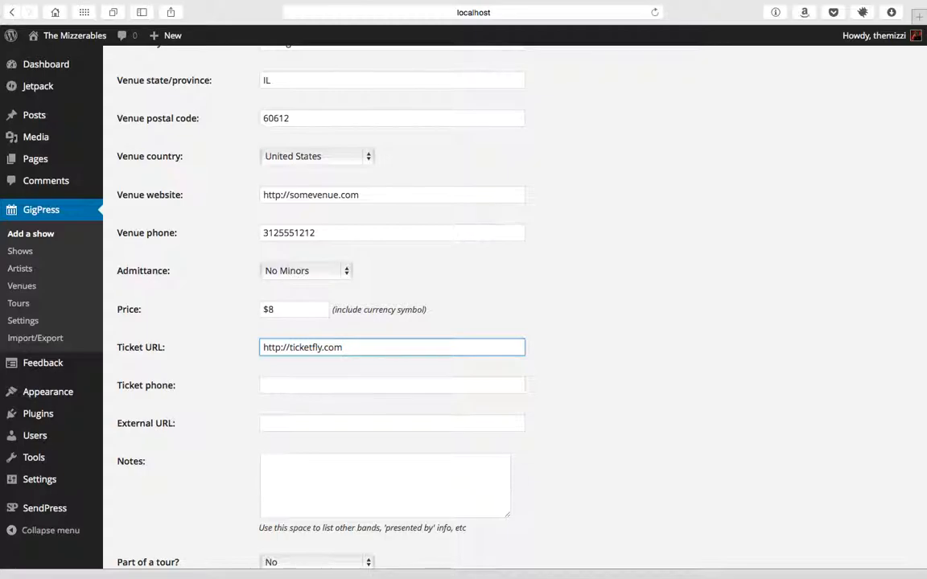
{"action": "key", "text": "Tab"}
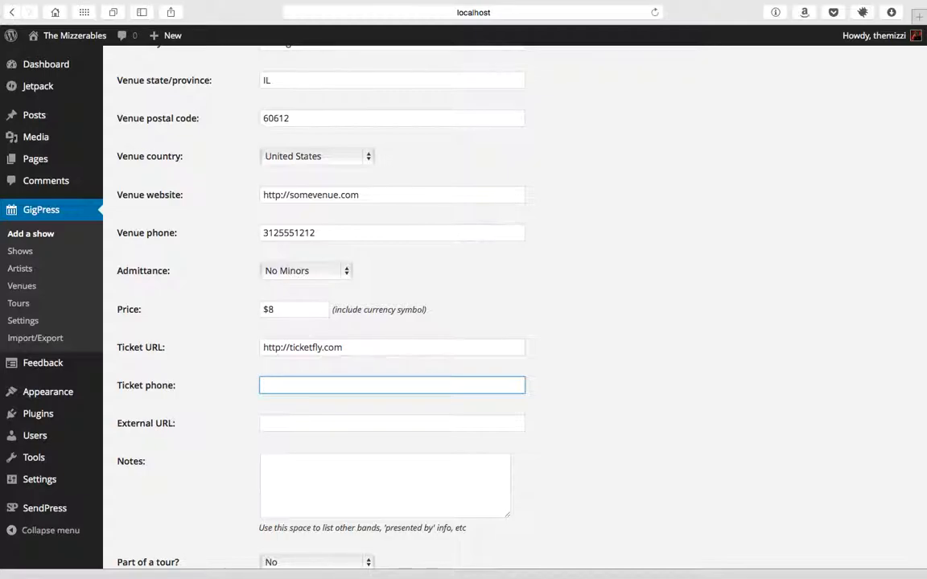
{"action": "key", "text": "Tab"}
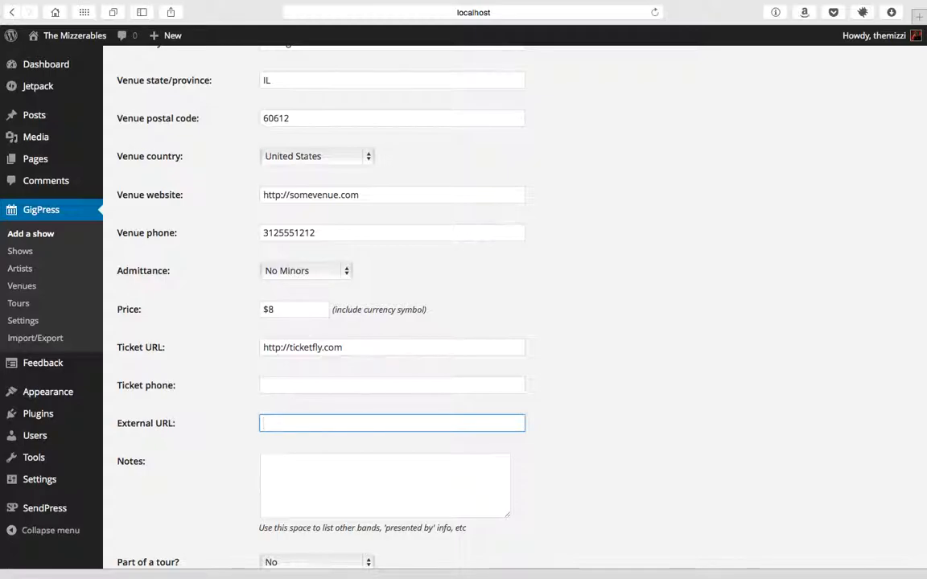
Step: Leave the show's external URL empty and enter "w/The Shitty Beatles" in its notes
{"action": "key", "text": "Tab"}
{"action": "scroll", "coordinate": [564, 399], "scroll_direction": "down", "scroll_amount": 3}
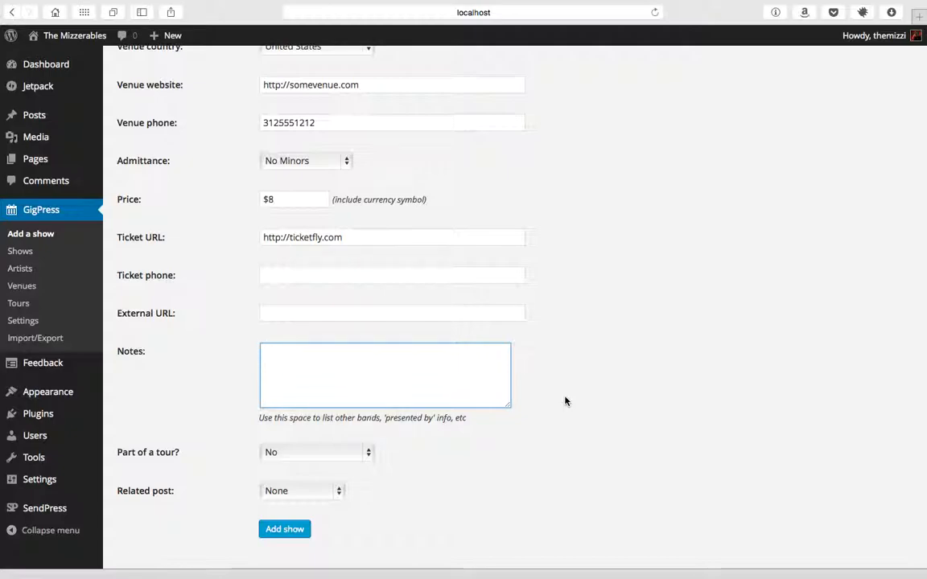
{"action": "type", "text": "W"}
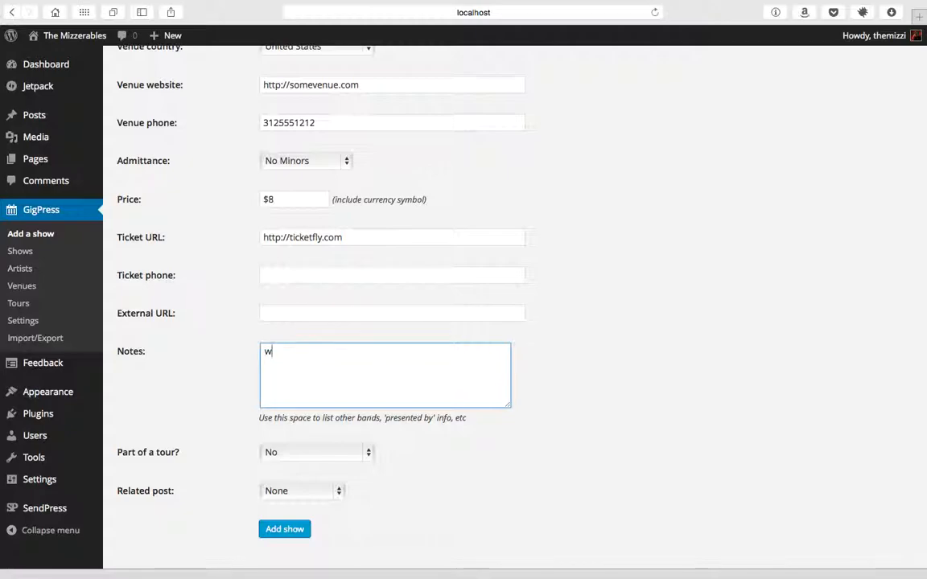
{"action": "type", "text": "/The "}
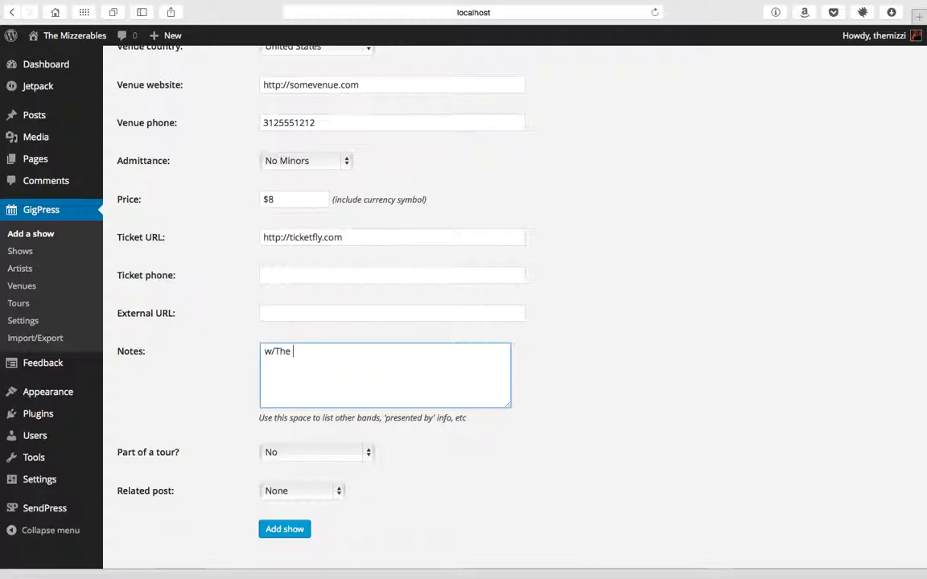
{"action": "type", "text": "Shitty Beatles"}
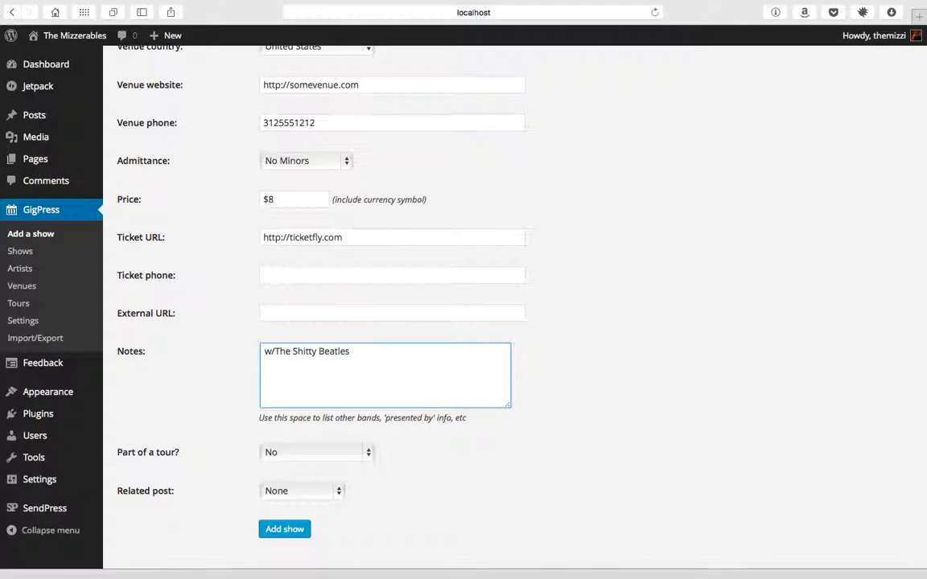
{"action": "key", "text": "Tab"}
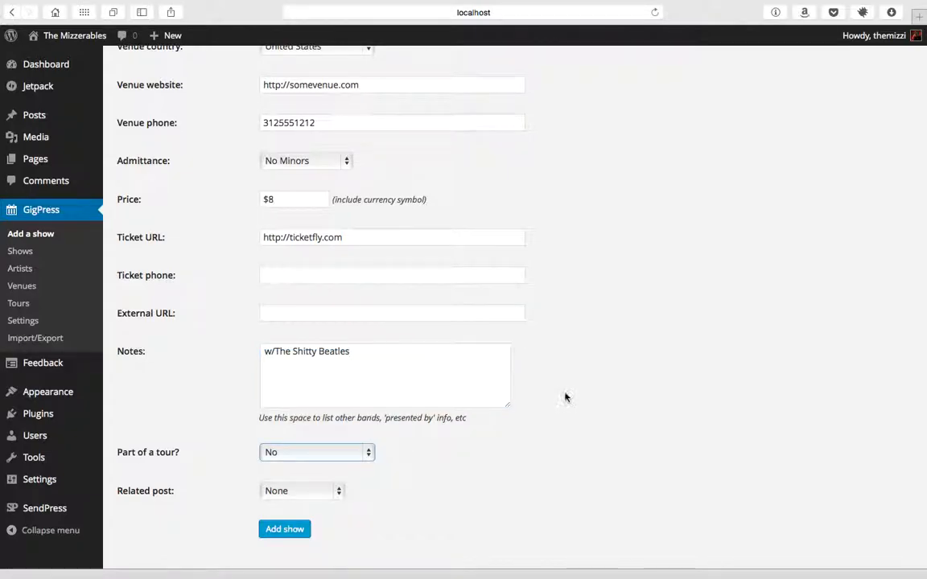
Step: Keep the tour set to No and the related post set to None, and add the show
{"action": "left_click", "coordinate": [362, 448]}
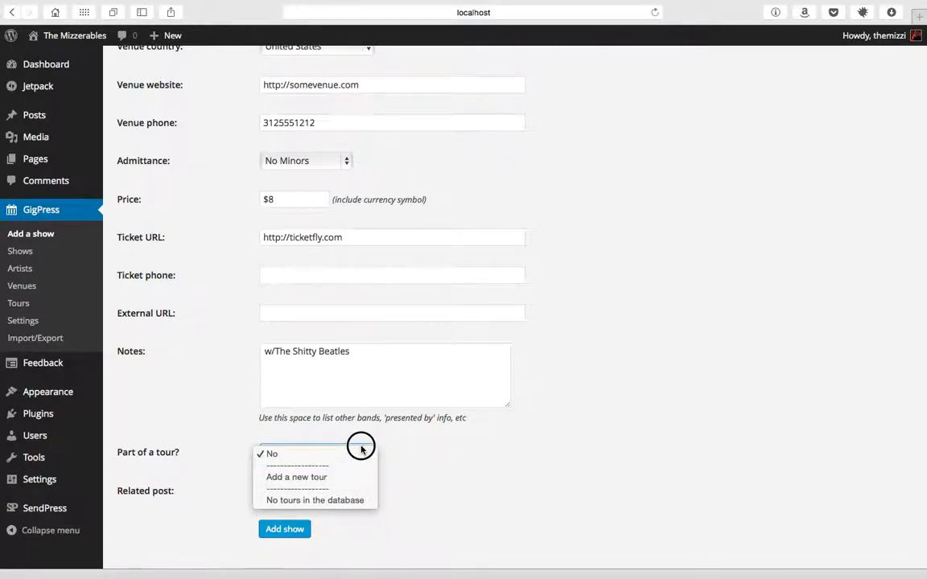
{"action": "left_click", "coordinate": [447, 438]}
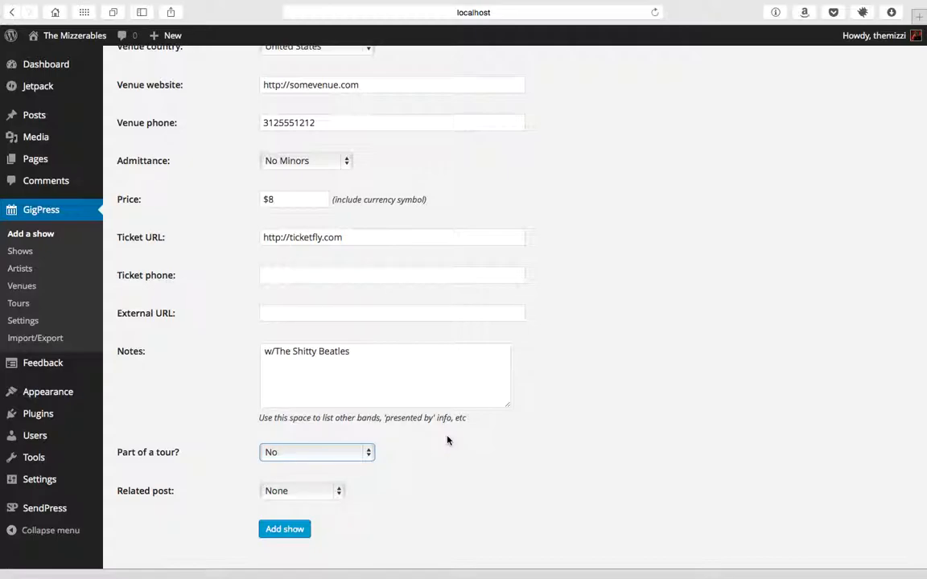
{"action": "left_click", "coordinate": [320, 490]}
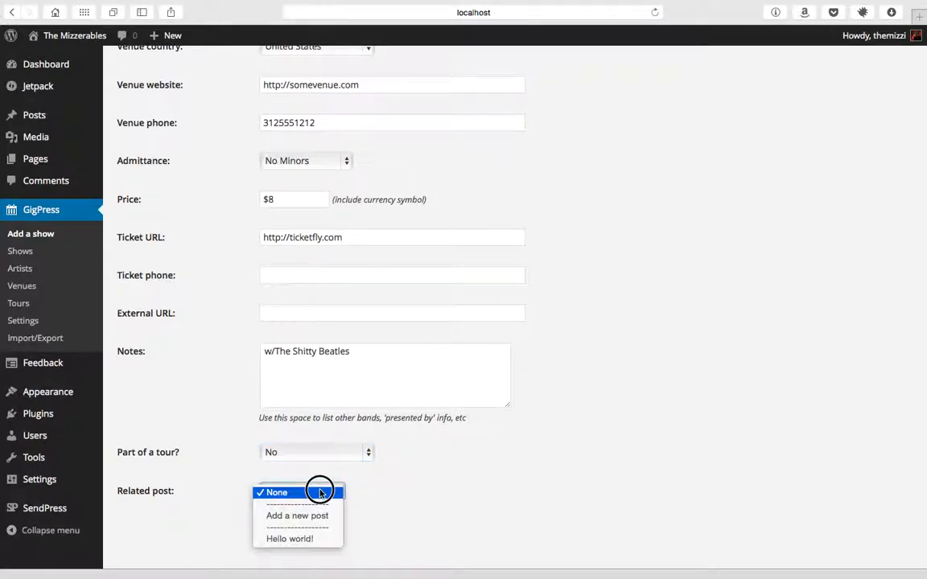
{"action": "left_click", "coordinate": [377, 486]}
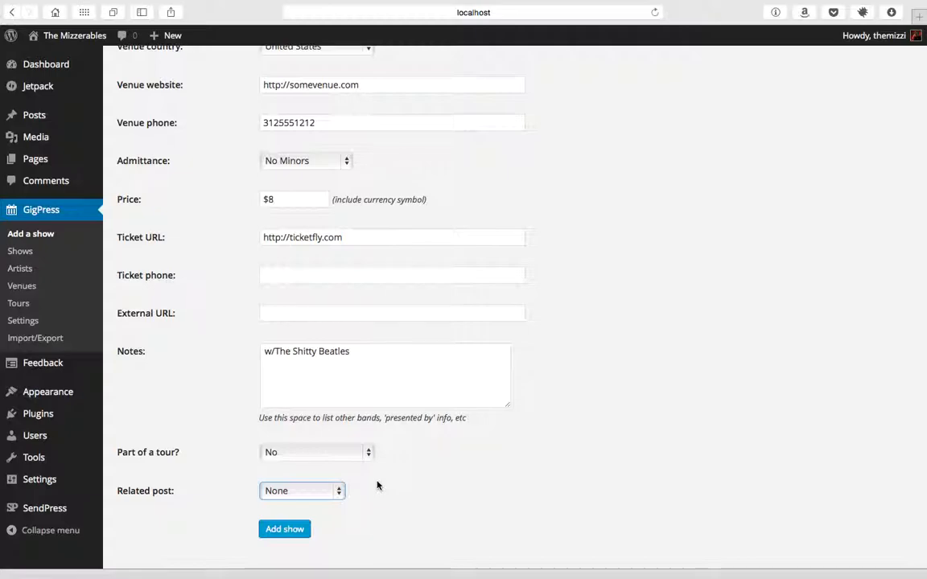
{"action": "scroll", "coordinate": [377, 485], "scroll_direction": "up", "scroll_amount": 1}
{"action": "scroll", "coordinate": [377, 485], "scroll_direction": "down", "scroll_amount": 1}
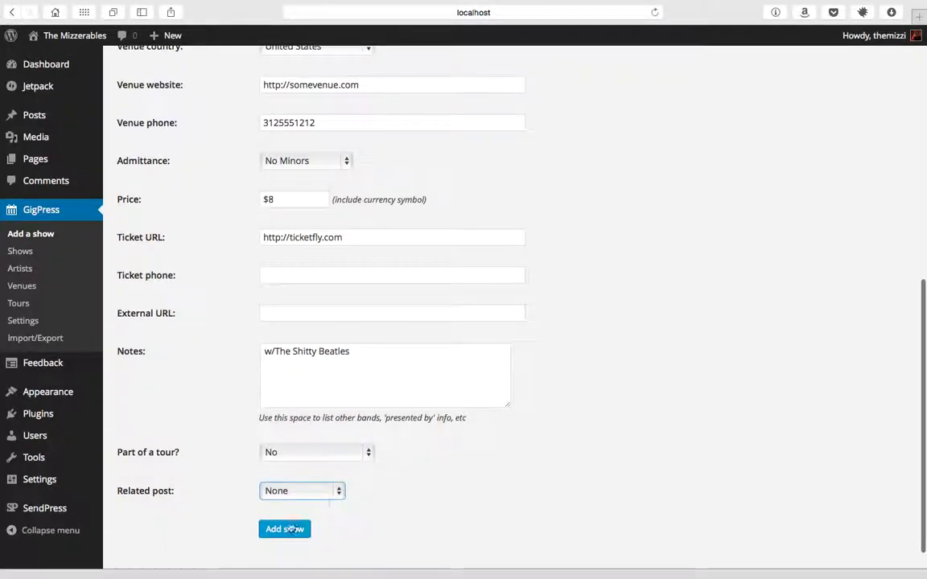
{"action": "left_click", "coordinate": [284, 529]}
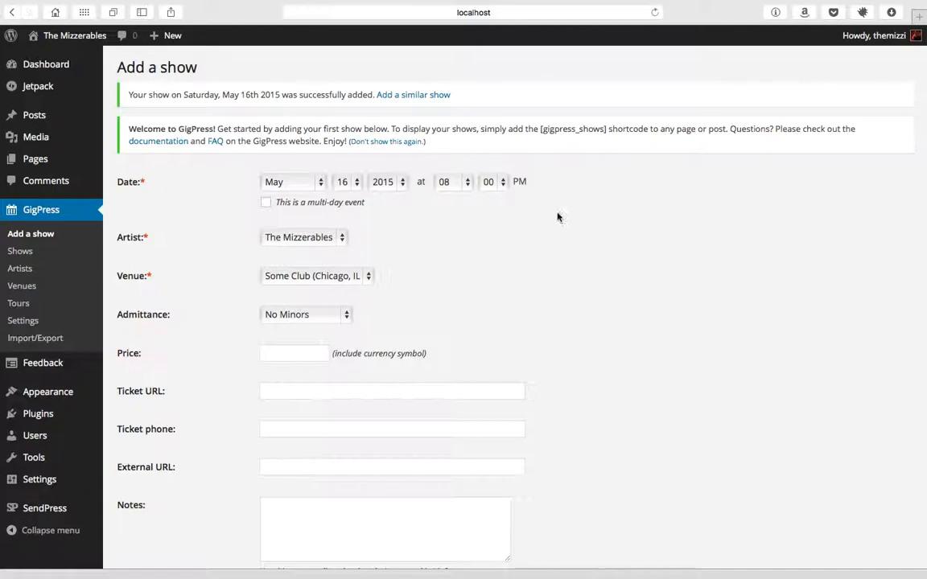
Step: Highlight the [gigpress_shows] shortcode in the welcome notice and view the GigPress lists of upcoming shows and artists
{"action": "left_click_drag", "start_coordinate": [542, 129], "coordinate": [603, 129]}
{"action": "left_click_drag", "start_coordinate": [608, 129], "coordinate": [609, 130]}
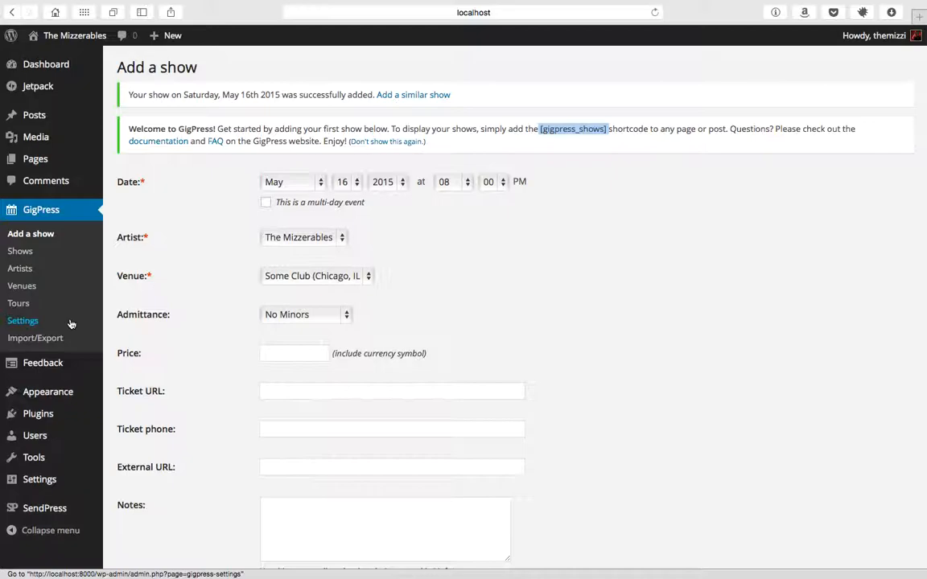
{"action": "left_click", "coordinate": [22, 254]}
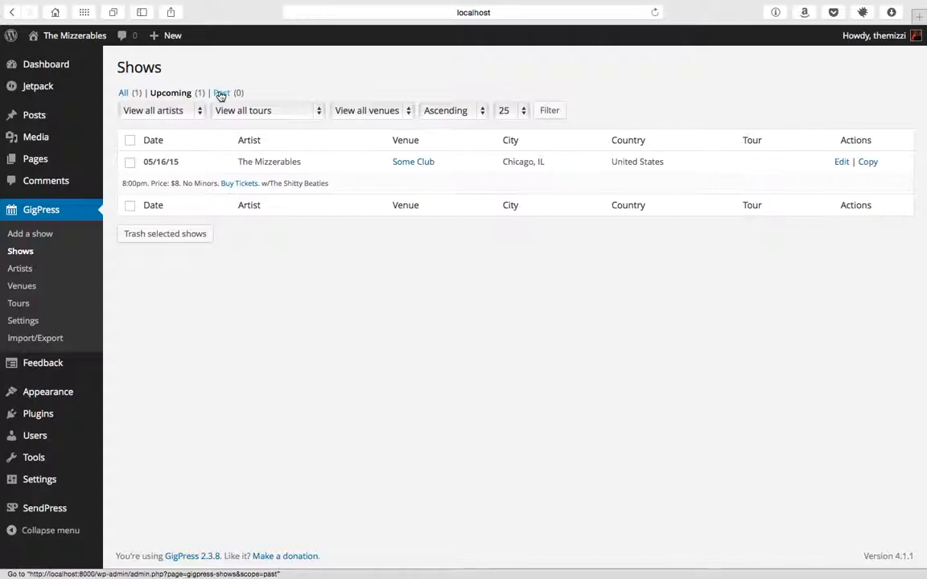
{"action": "left_click", "coordinate": [18, 270]}
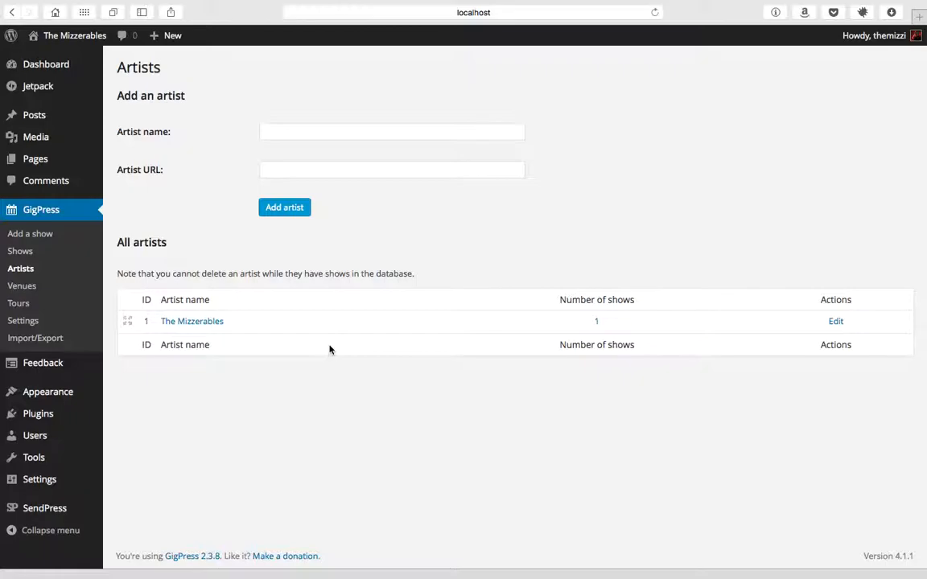
{"action": "left_click", "coordinate": [364, 128]}
{"action": "type", "text": "The Mizzerabl"}
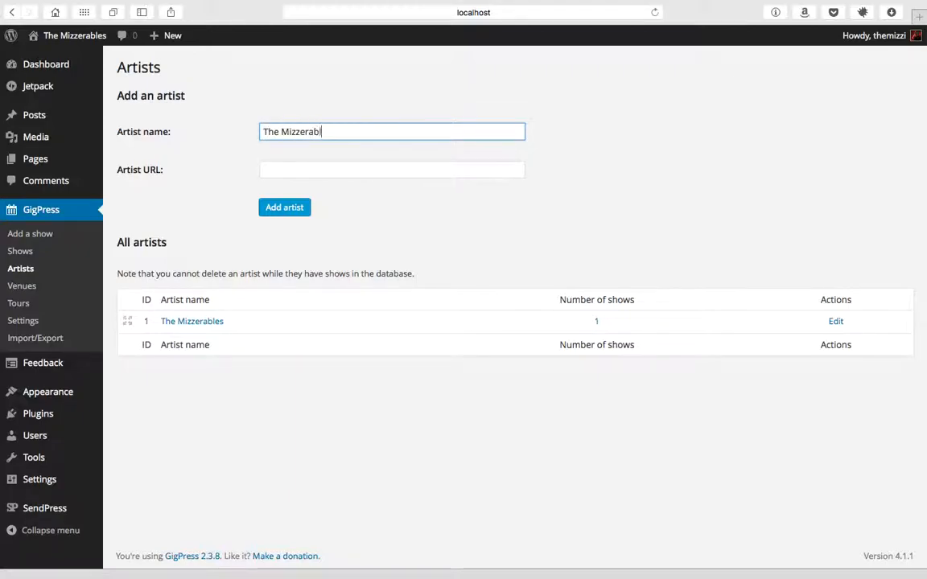
{"action": "type", "text": "es (Acoustic)"}
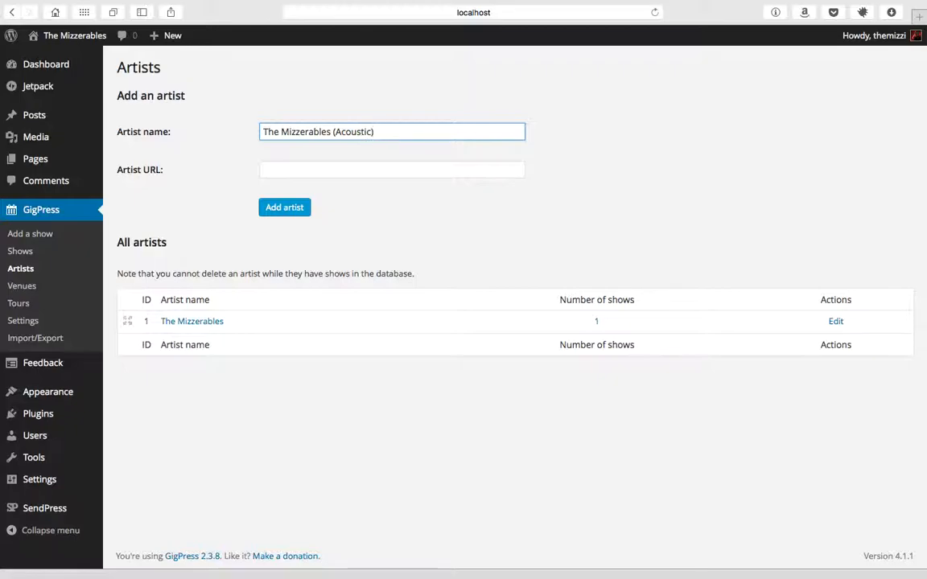
{"action": "key", "text": "super+a"}
{"action": "key", "text": "BackSpace"}
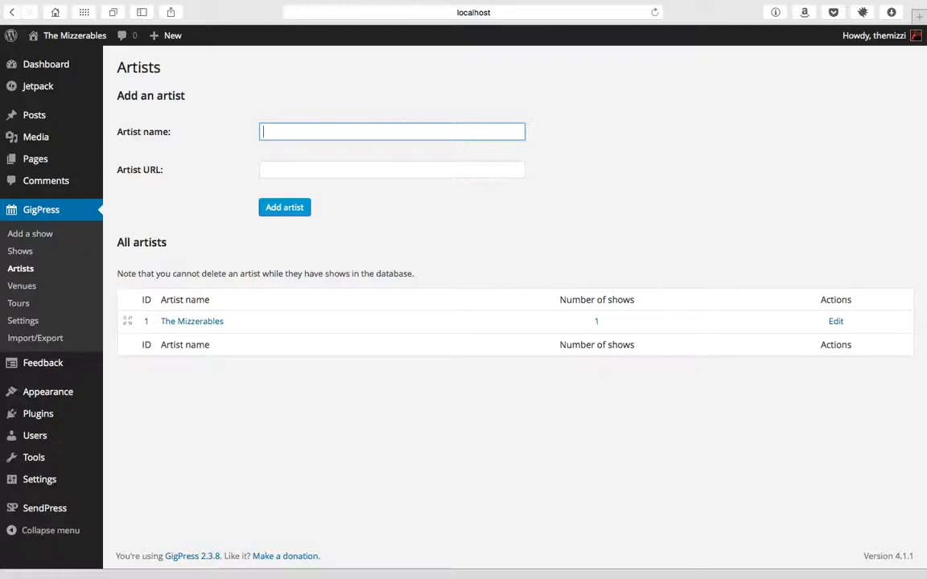
Step: View the GigPress venue form and venue list, and the page for adding tours
{"action": "left_click", "coordinate": [25, 288]}
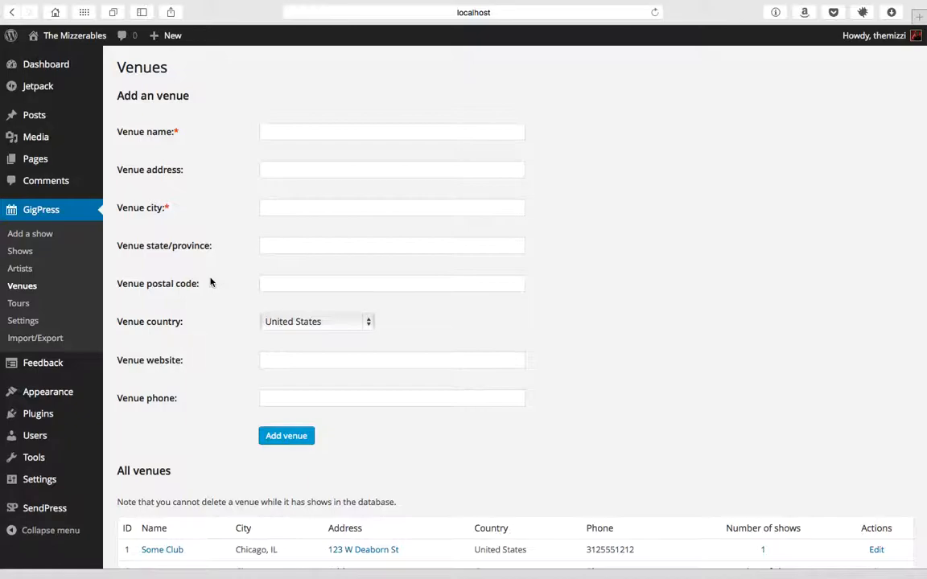
{"action": "scroll", "coordinate": [210, 281], "scroll_direction": "down", "scroll_amount": 2}
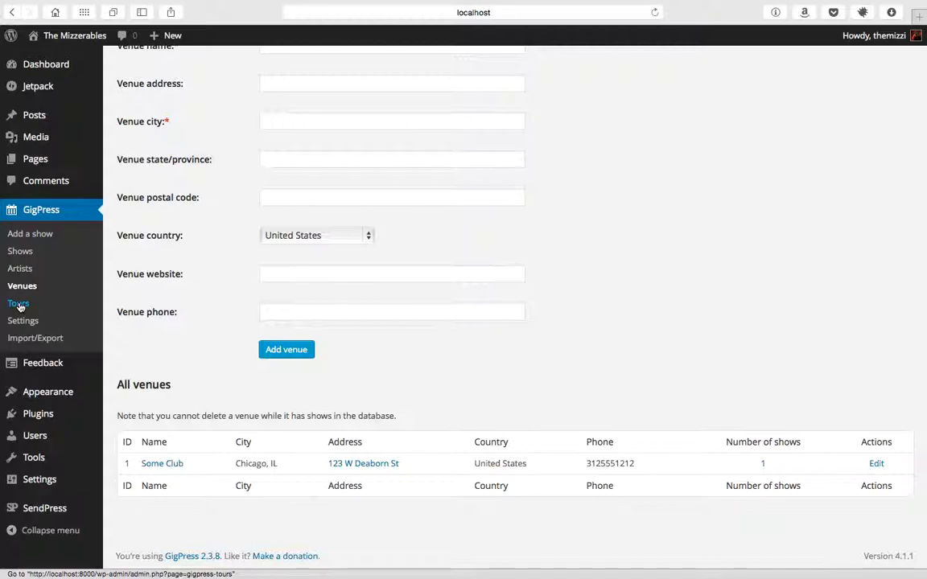
{"action": "left_click", "coordinate": [18, 305]}
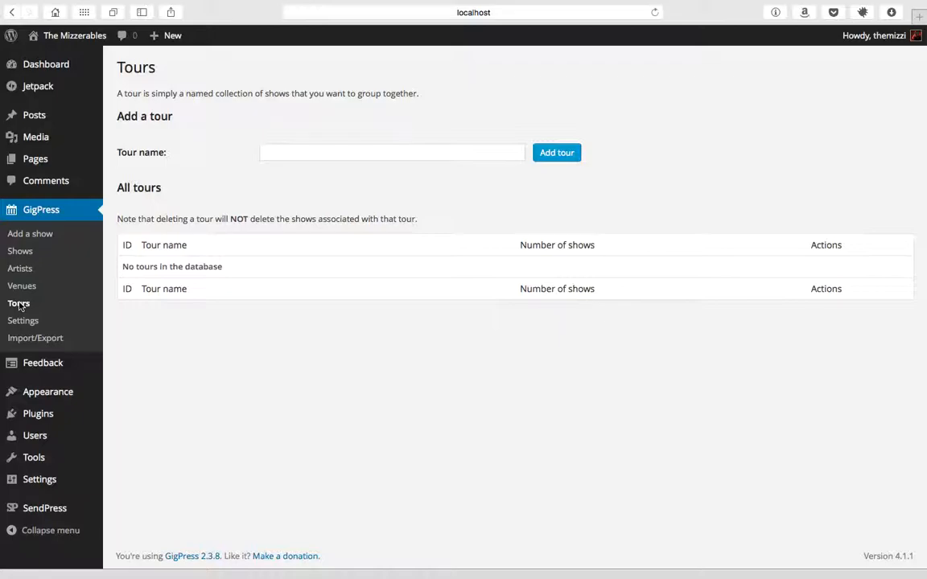
{"action": "left_click", "coordinate": [364, 155]}
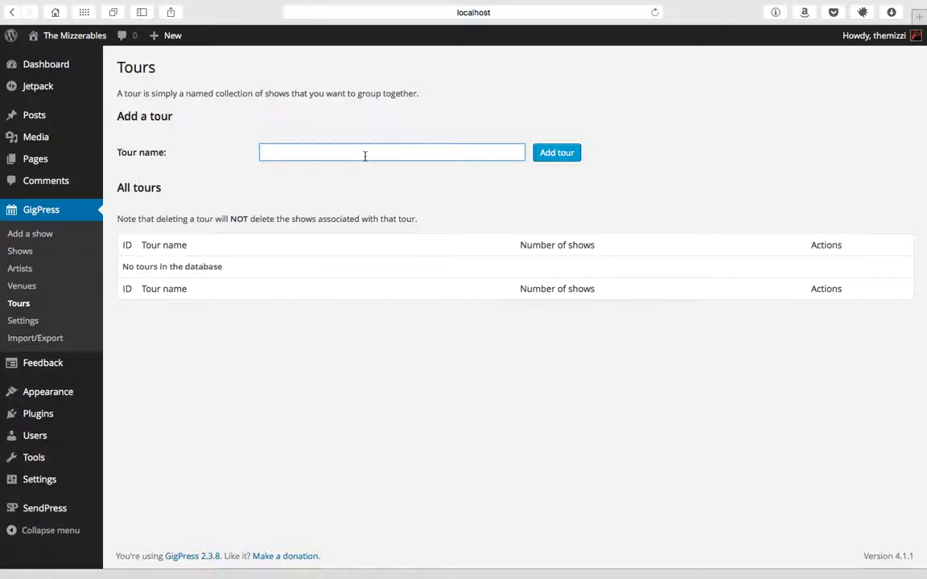
Step: Review the upcoming shows URL and the no-shows messages in the GigPress settings, and set the required user level to Administrator
{"action": "left_click", "coordinate": [25, 322]}
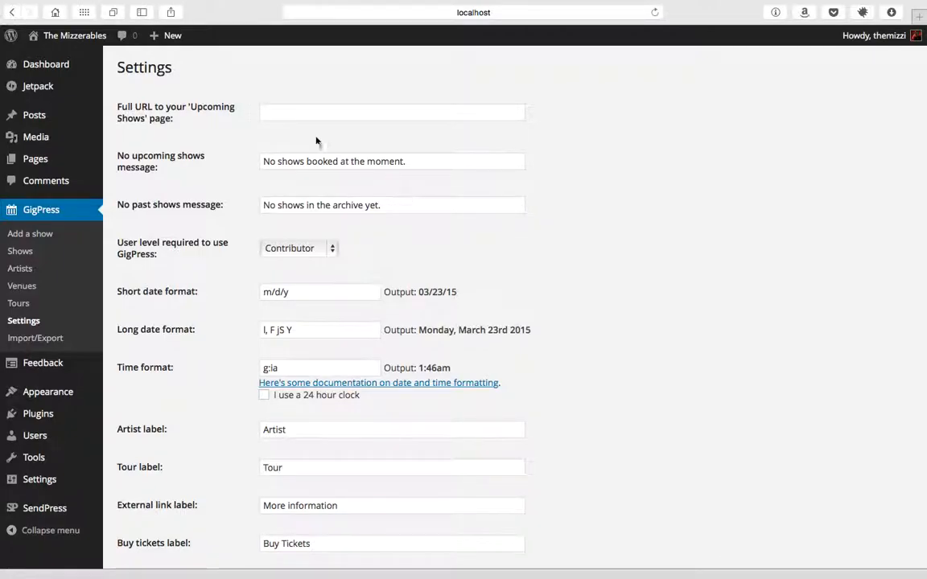
{"action": "left_click", "coordinate": [293, 114]}
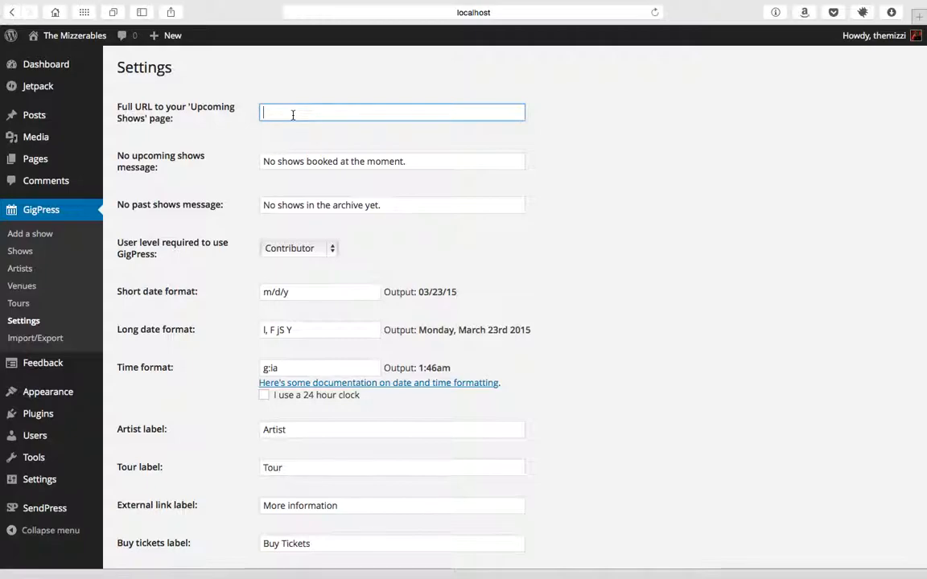
{"action": "left_click", "coordinate": [310, 161]}
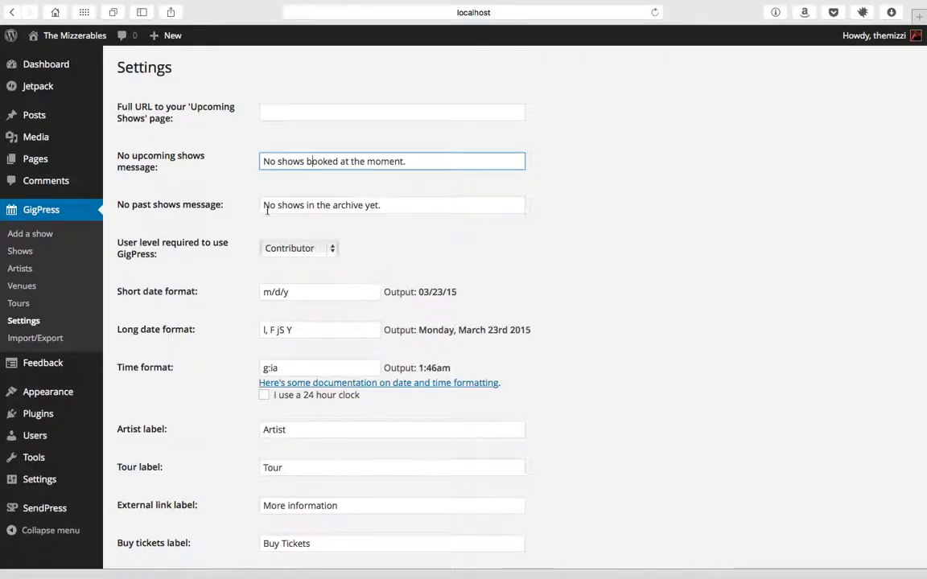
{"action": "left_click_drag", "start_coordinate": [264, 205], "coordinate": [385, 228]}
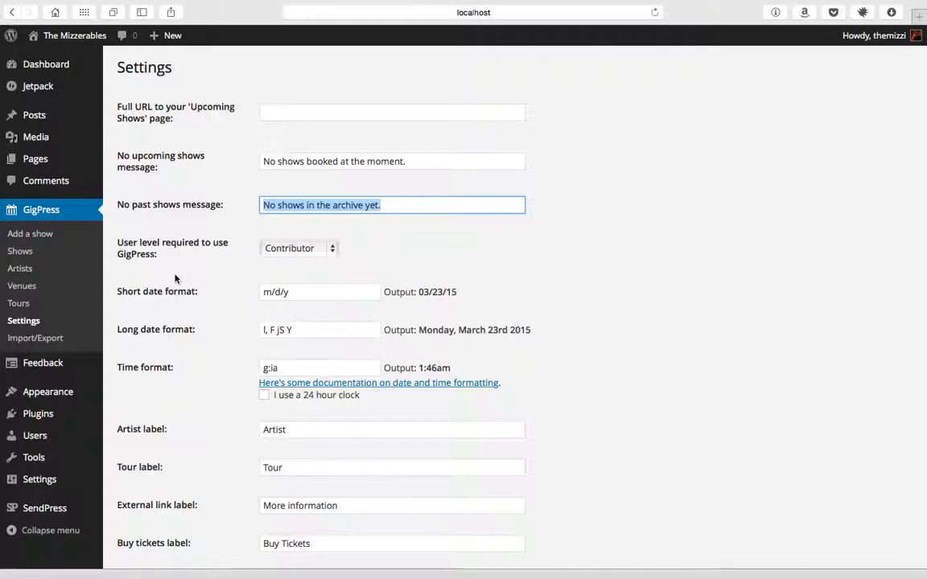
{"action": "scroll", "coordinate": [176, 275], "scroll_direction": "down", "scroll_amount": 3}
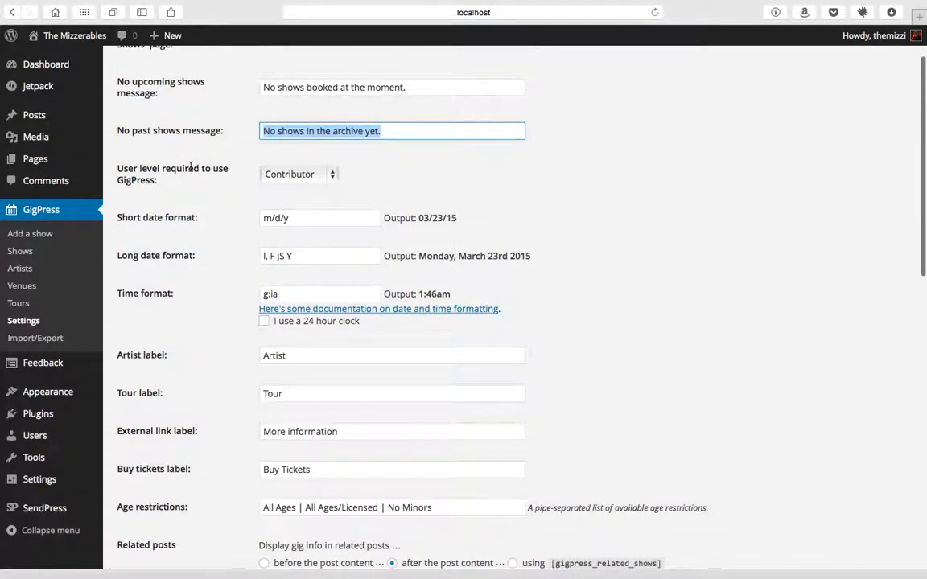
{"action": "left_click", "coordinate": [282, 176]}
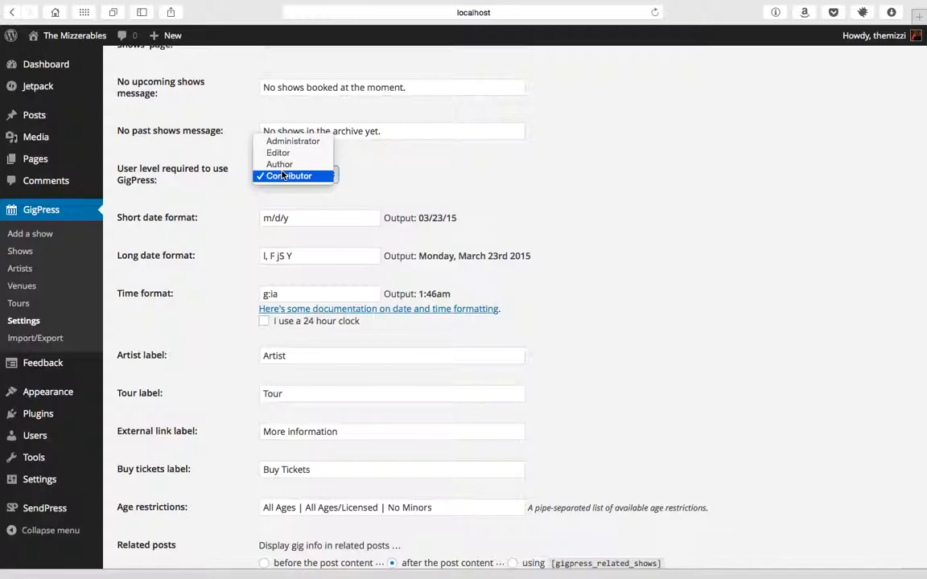
{"action": "left_click", "coordinate": [290, 140]}
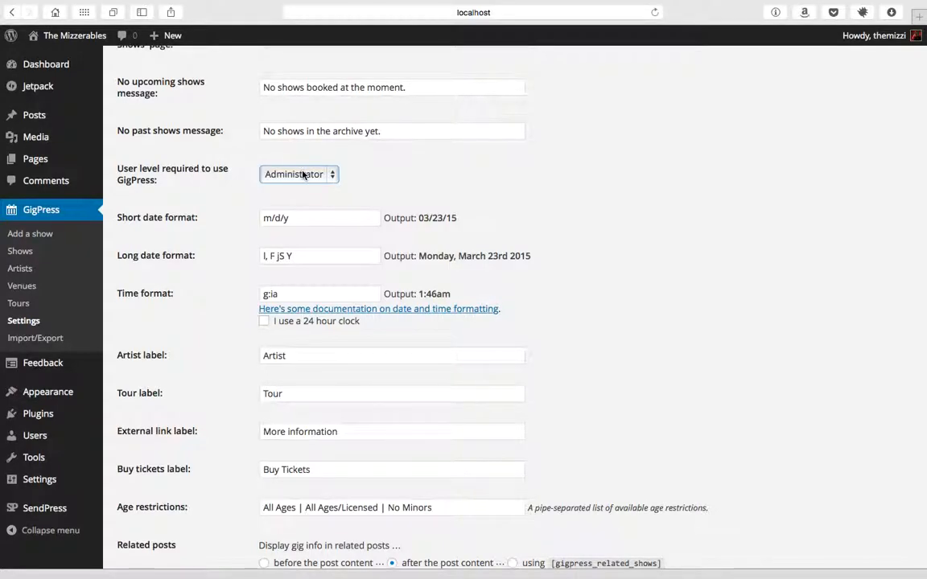
Step: Change the external link label to Facebook in the GigPress settings and keep the buy tickets label
{"action": "scroll", "coordinate": [303, 175], "scroll_direction": "down", "scroll_amount": 2}
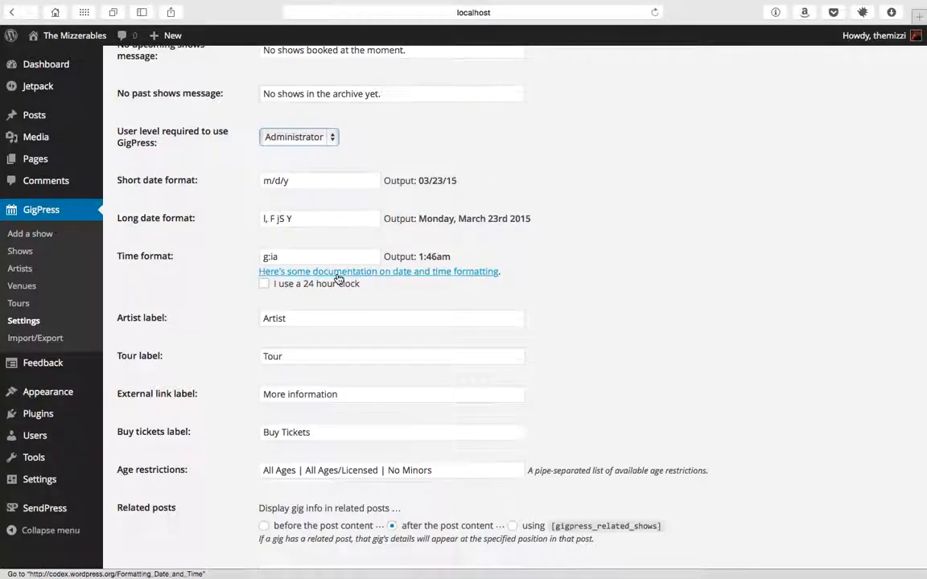
{"action": "scroll", "coordinate": [339, 278], "scroll_direction": "down", "scroll_amount": 3}
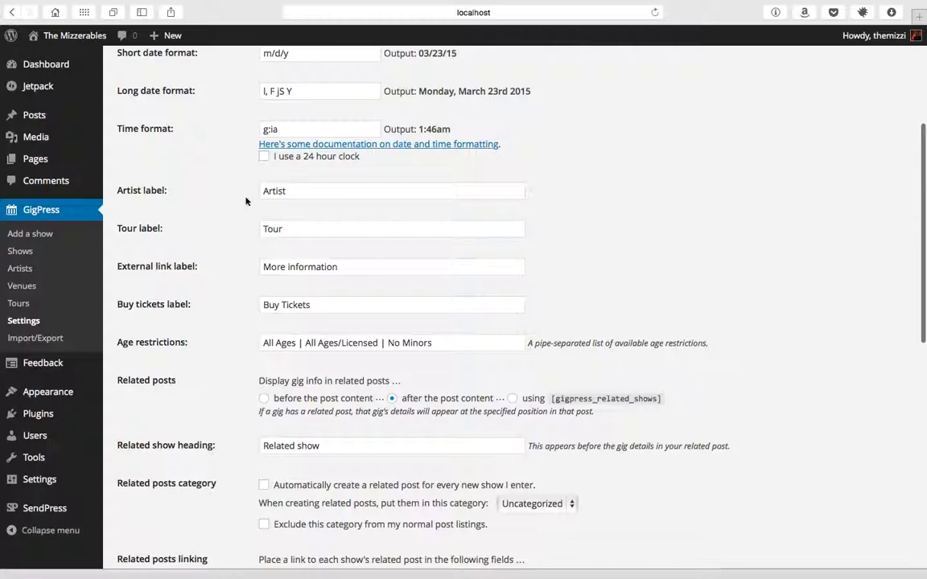
{"action": "left_click", "coordinate": [304, 193]}
{"action": "left_click", "coordinate": [310, 235]}
{"action": "left_click", "coordinate": [336, 269]}
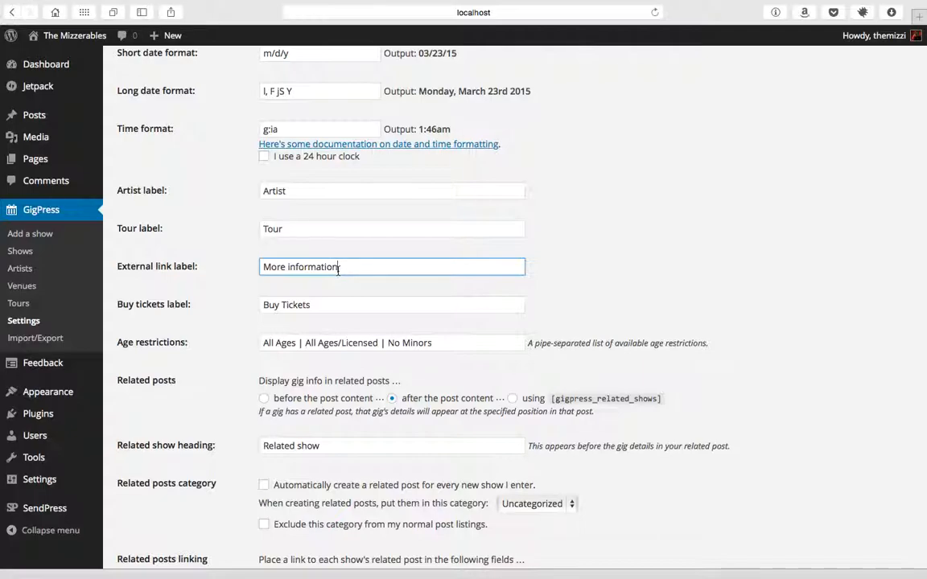
{"action": "left_click_drag", "start_coordinate": [338, 271], "coordinate": [228, 266]}
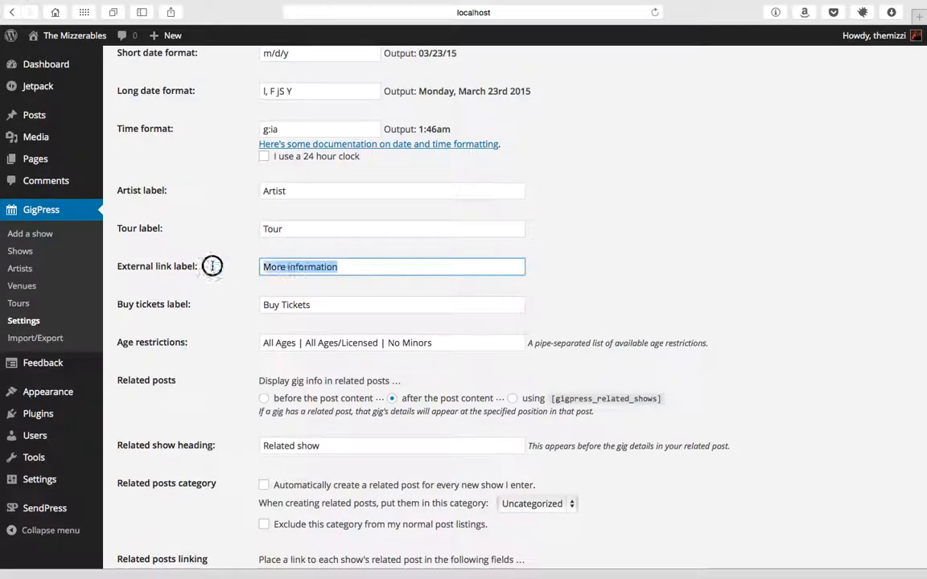
{"action": "type", "text": "FAc"}
{"action": "key", "text": "BackSpace"}
{"action": "key", "text": "BackSpace"}
{"action": "type", "text": "acebook"}
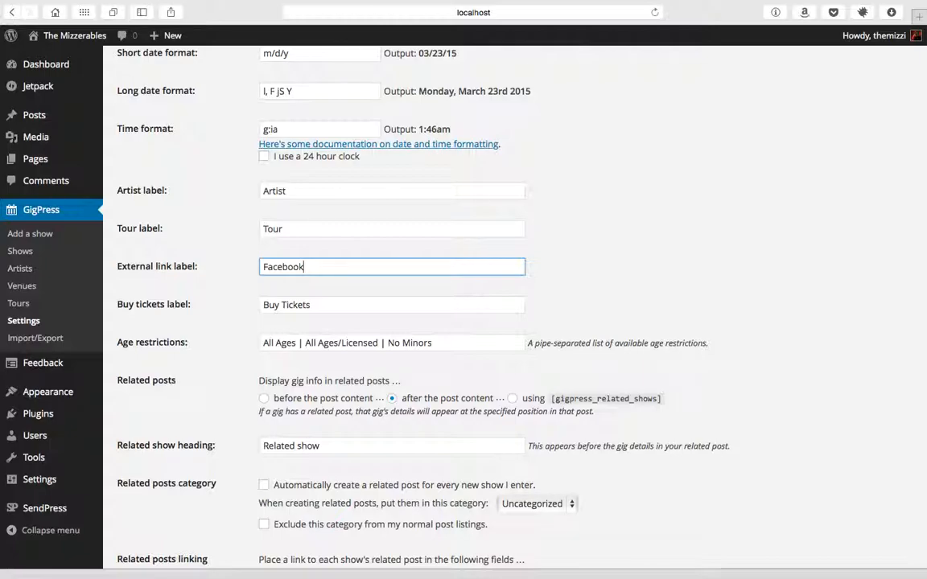
{"action": "key", "text": "Tab"}
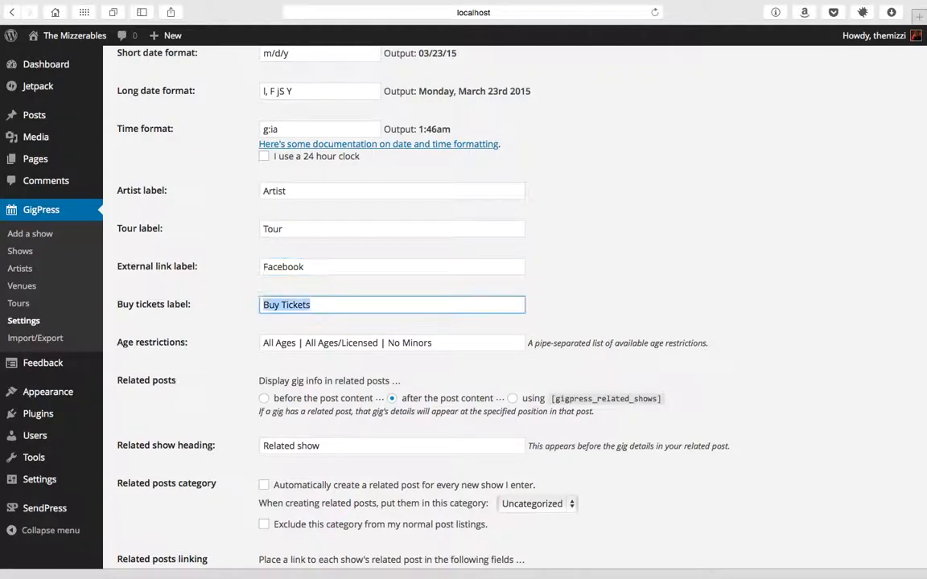
{"action": "scroll", "coordinate": [229, 358], "scroll_direction": "down", "scroll_amount": 3}
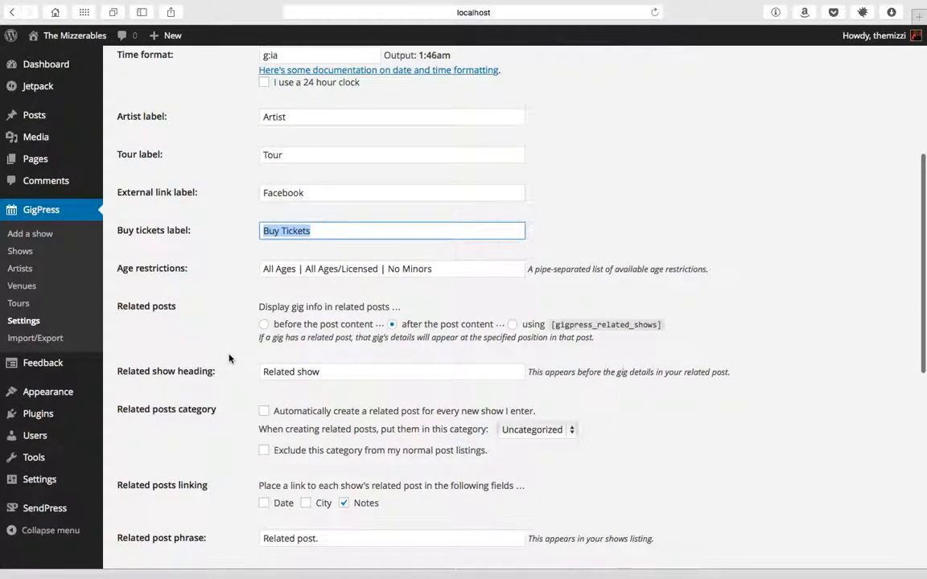
Step: Add 21+ as a further pipe-separated option at the end of the age restrictions in the GigPress settings
{"action": "scroll", "coordinate": [229, 360], "scroll_direction": "down", "scroll_amount": 1}
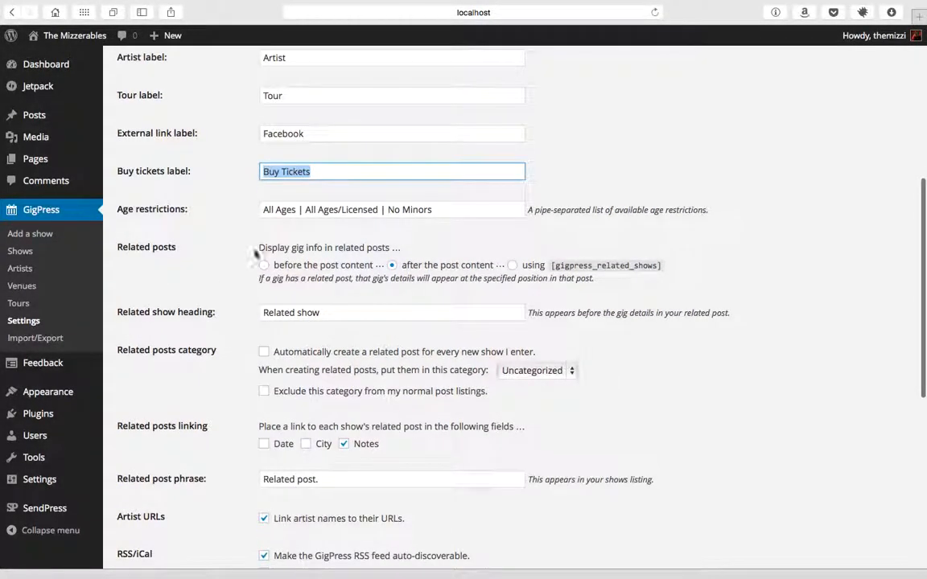
{"action": "left_click", "coordinate": [435, 209]}
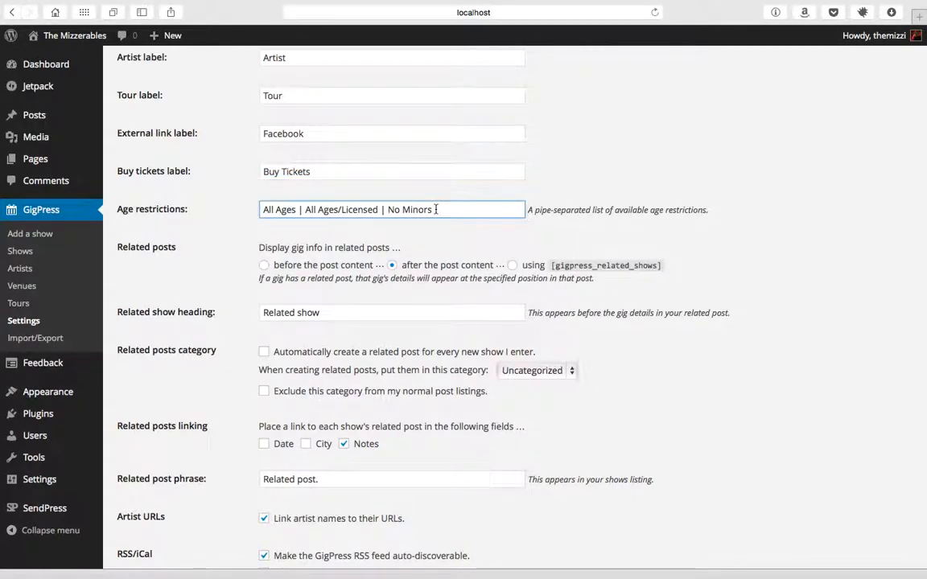
{"action": "type", "text": "|"}
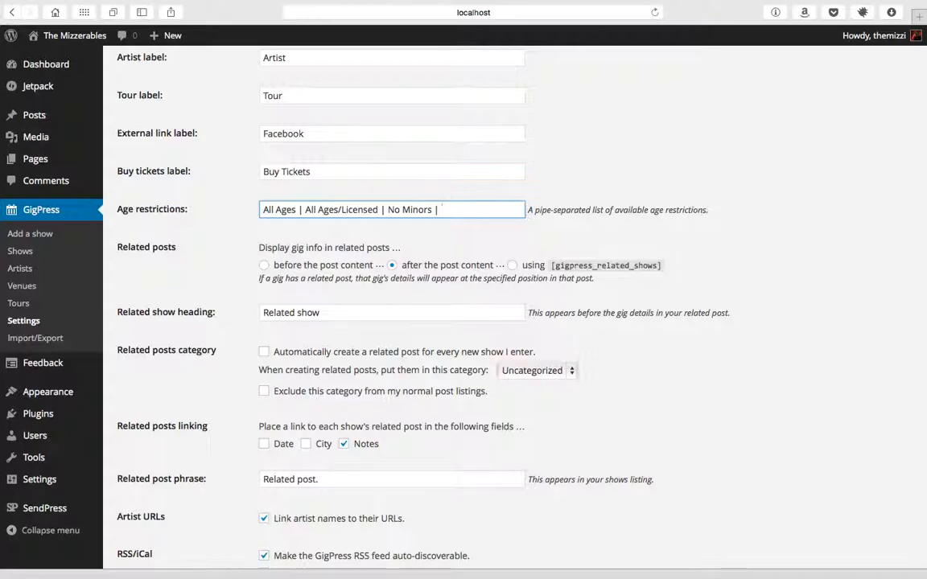
{"action": "type", "text": "21+"}
Step: Enable opening external links in new windows in the GigPress link behaviour settings and save the changes
{"action": "scroll", "coordinate": [411, 201], "scroll_direction": "down", "scroll_amount": 2}
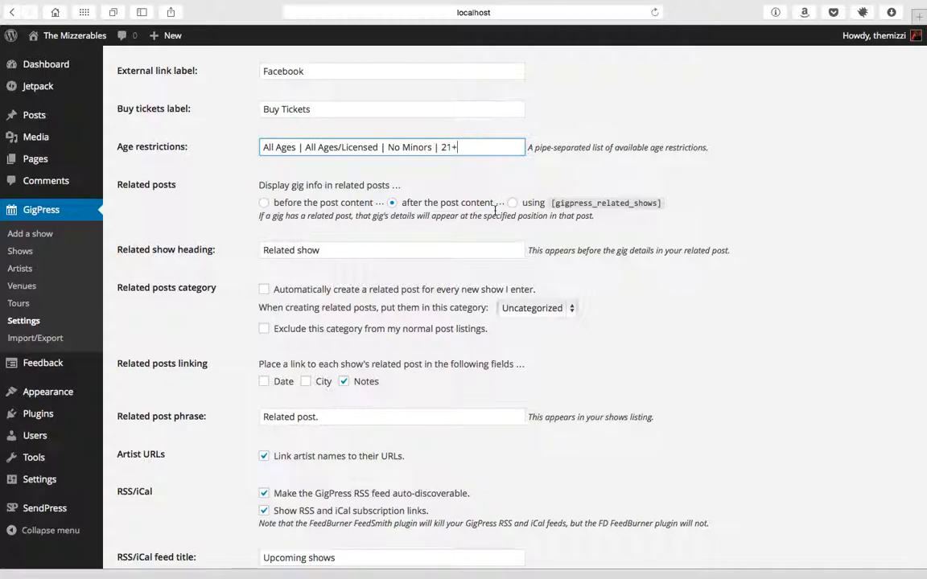
{"action": "scroll", "coordinate": [445, 188], "scroll_direction": "down", "scroll_amount": 1}
{"action": "left_click", "coordinate": [345, 234]}
{"action": "scroll", "coordinate": [401, 333], "scroll_direction": "down", "scroll_amount": 3}
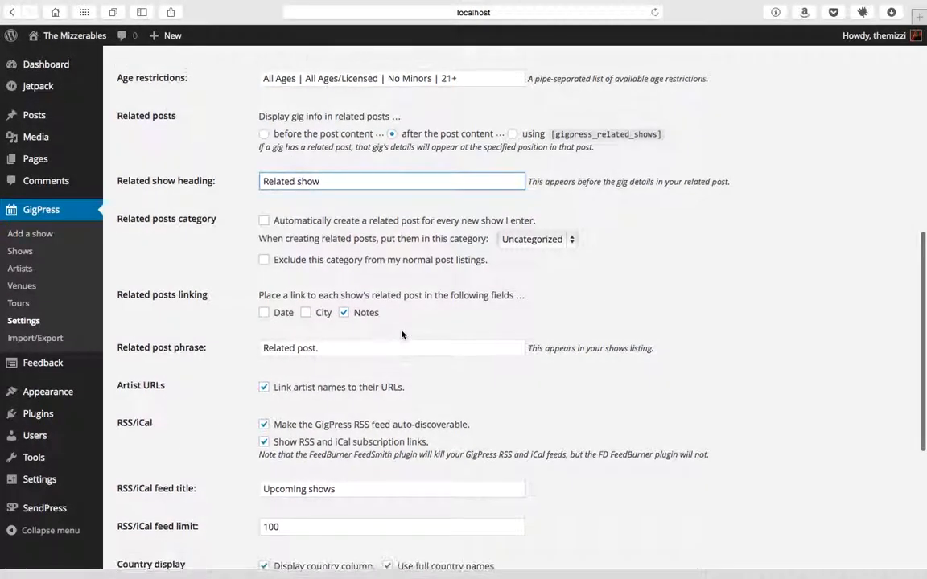
{"action": "scroll", "coordinate": [402, 335], "scroll_direction": "down", "scroll_amount": 10}
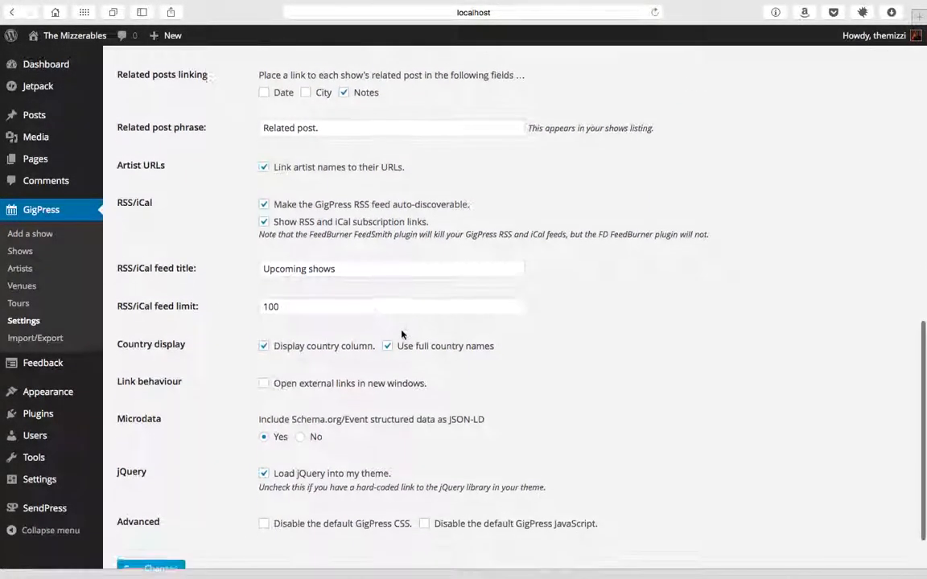
{"action": "scroll", "coordinate": [402, 334], "scroll_direction": "down", "scroll_amount": 3}
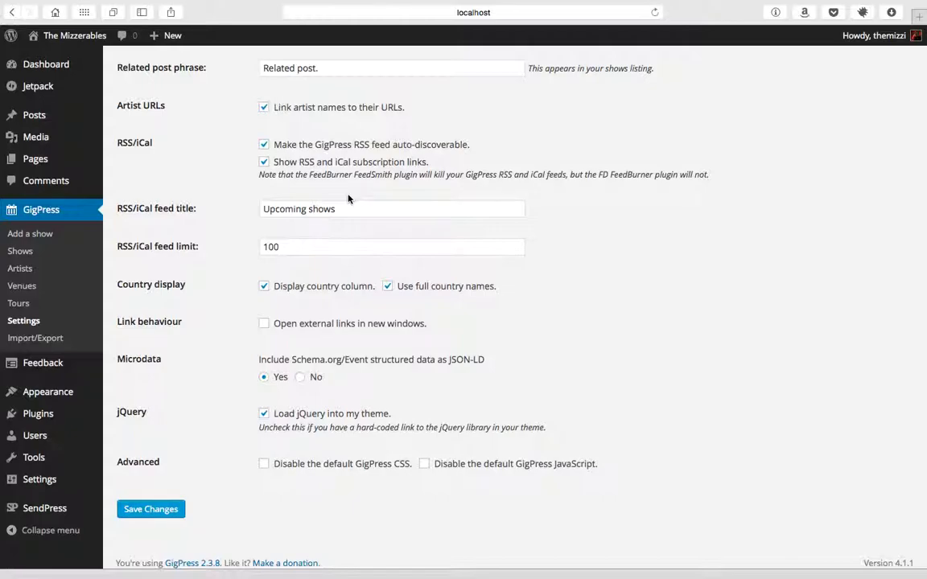
{"action": "scroll", "coordinate": [353, 217], "scroll_direction": "down", "scroll_amount": 1}
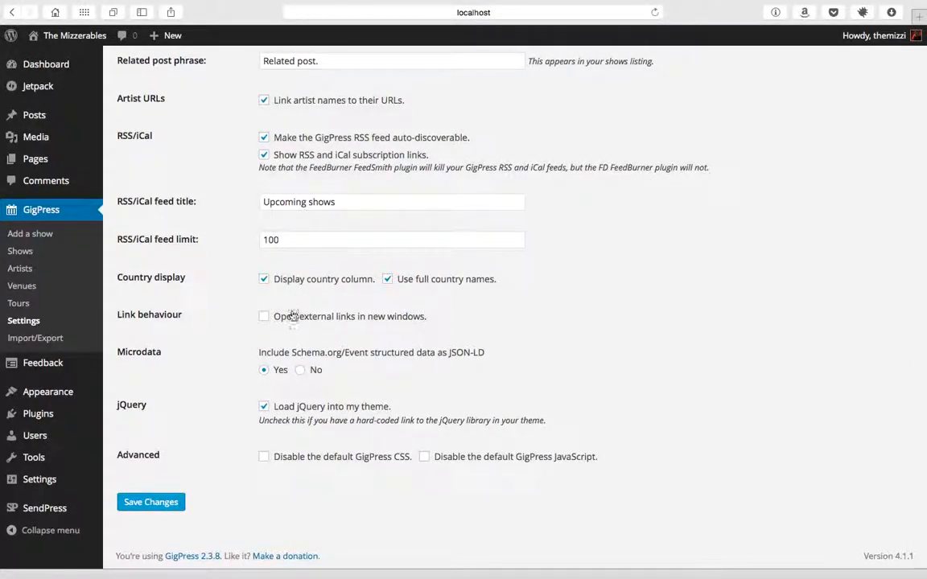
{"action": "left_click", "coordinate": [265, 318]}
{"action": "left_click", "coordinate": [161, 502]}
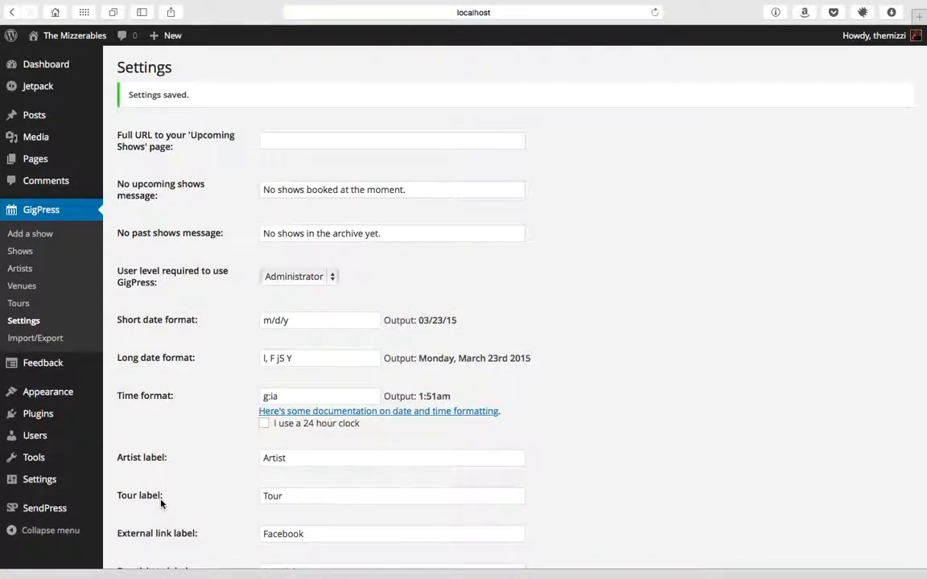
Step: View the GigPress import and export page and check the date options for exporting shows, keeping all dates selected
{"action": "left_click", "coordinate": [41, 344]}
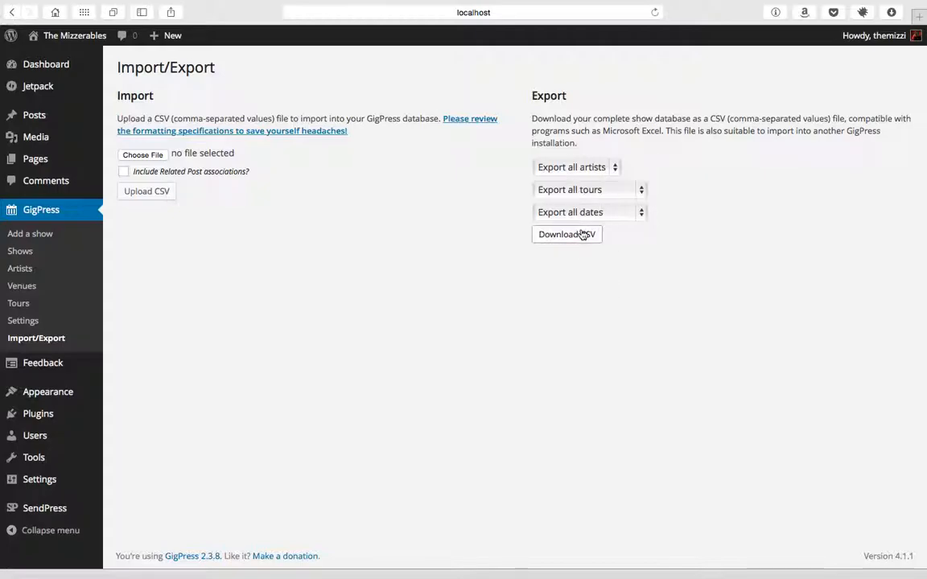
{"action": "left_click", "coordinate": [612, 213]}
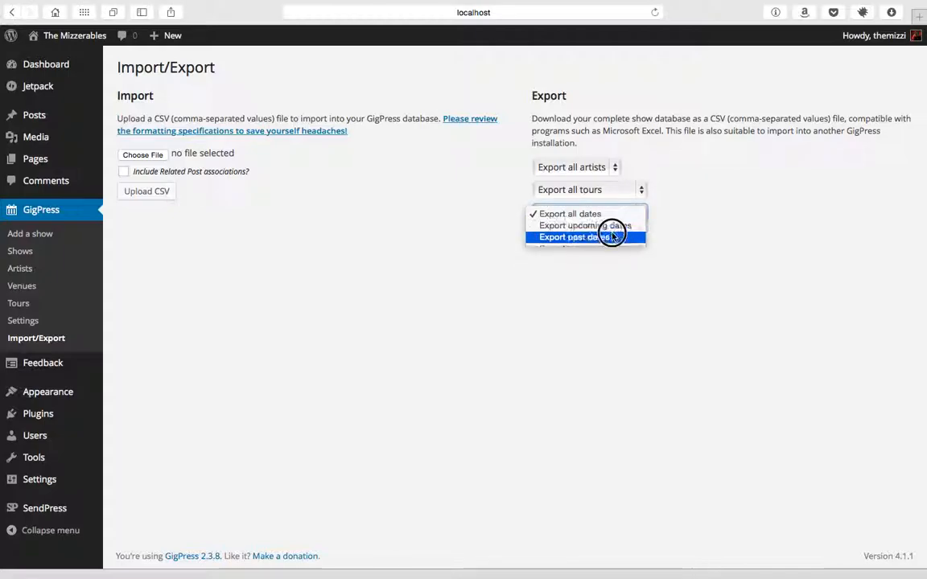
{"action": "left_click", "coordinate": [639, 296]}
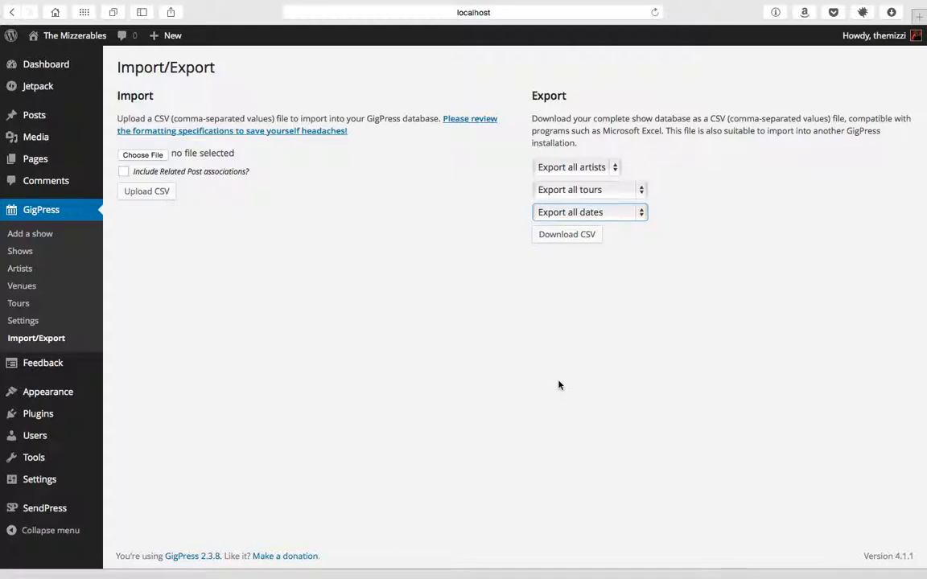
{"action": "mouse_move", "coordinate": [493, 3]}
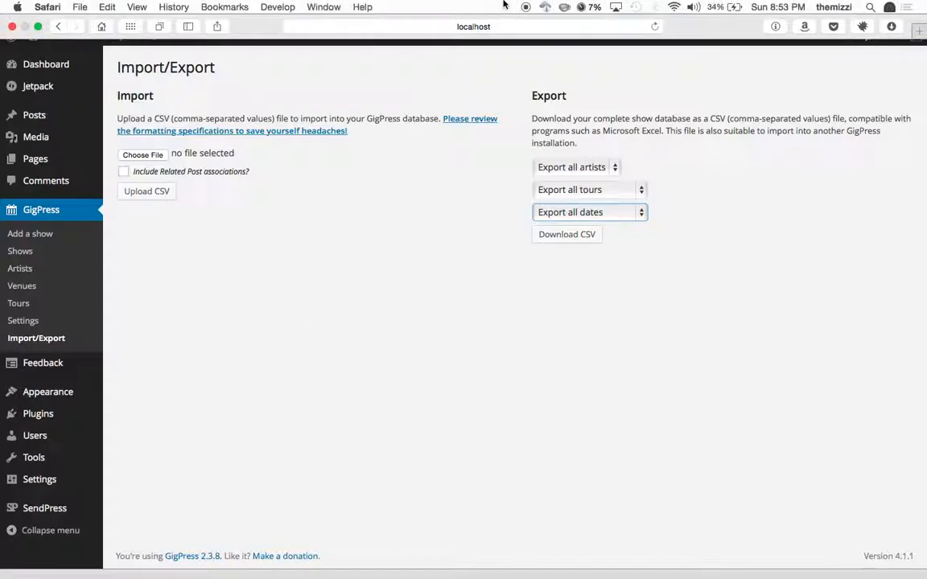